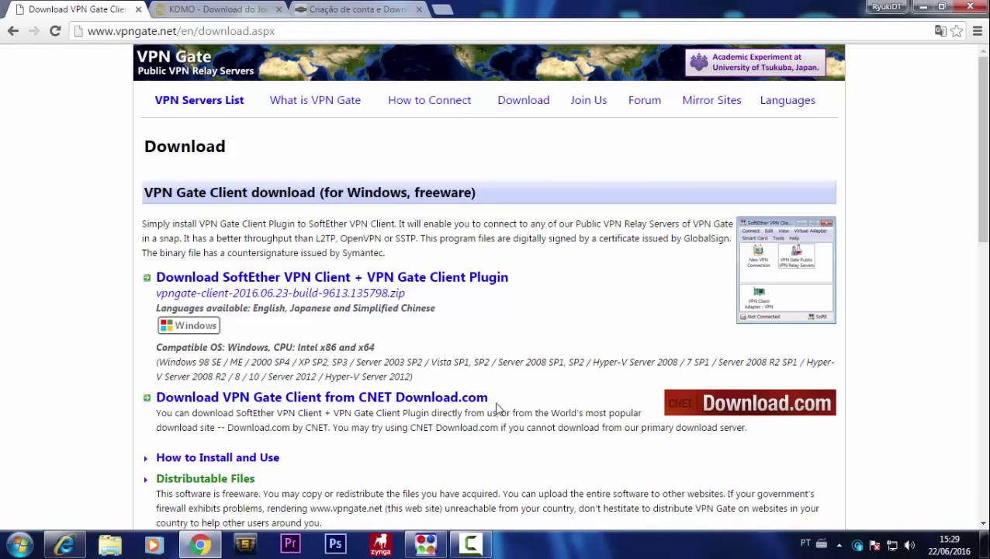
Bring up the SoftEther VPN Client Manager and place its window over the clear desktop
left_click(425, 544)
left_click_drag(405, 45, 361, 47)
left_click_drag(489, 45, 554, 45)
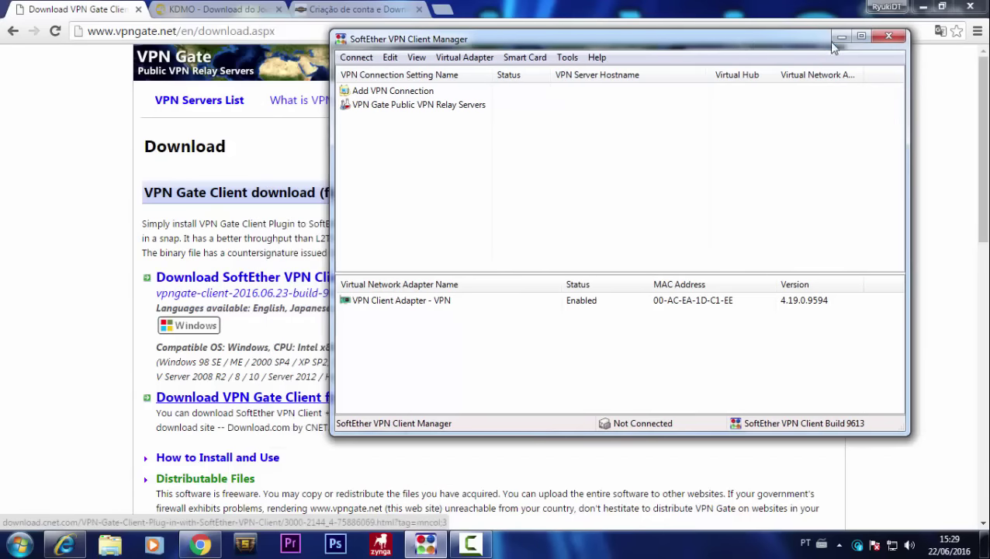
left_click(844, 36)
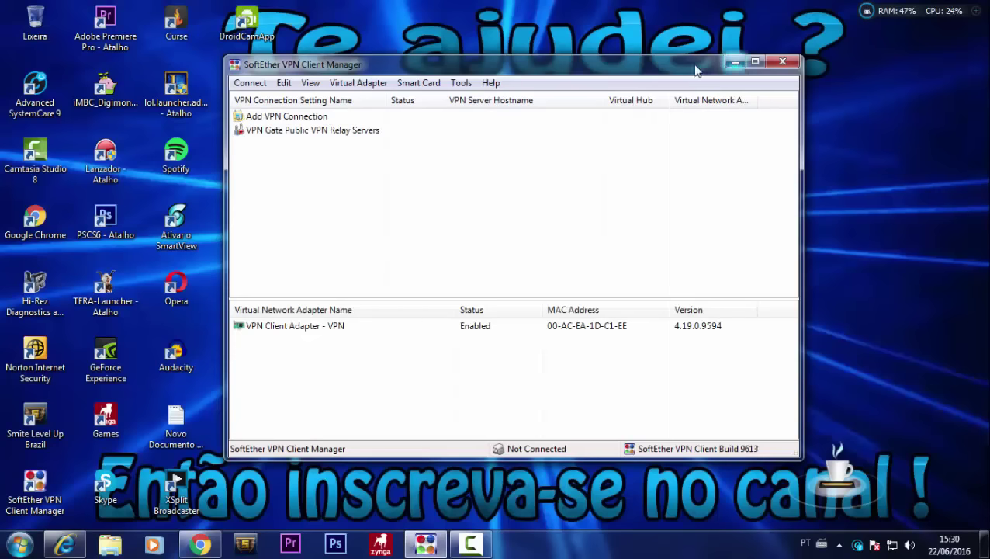
left_click_drag(682, 71, 707, 73)
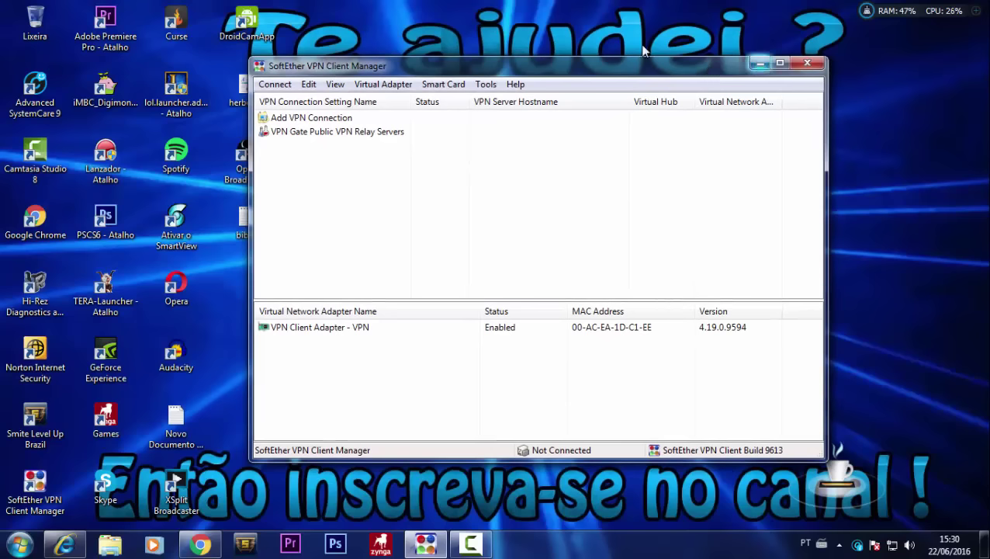
left_click_drag(637, 68, 640, 60)
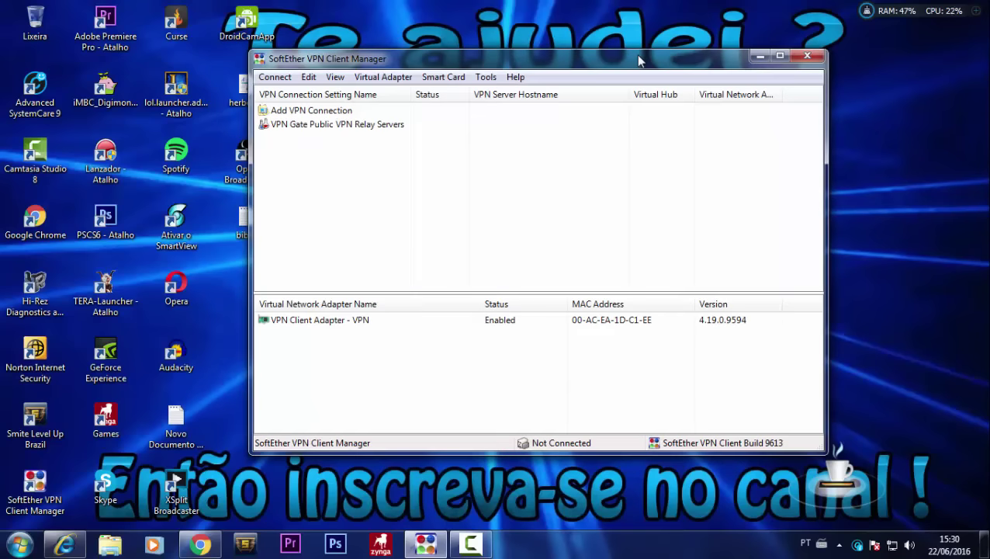
Open the VPN Gate Public VPN Relay Servers list, look through the Japan and Korea servers, and close it
double_click(433, 126)
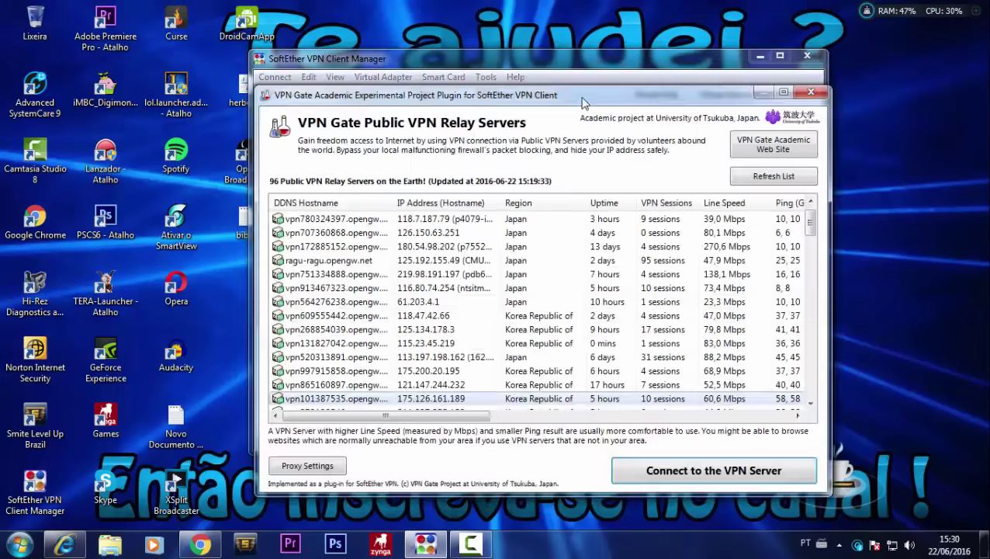
left_click_drag(583, 100, 560, 45)
left_click(524, 263)
left_click(535, 288)
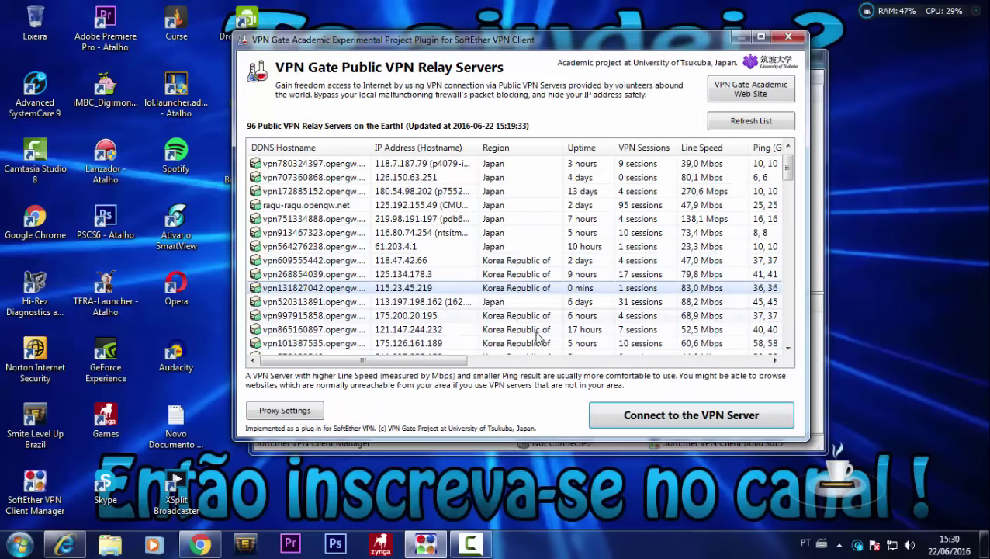
left_click(540, 343)
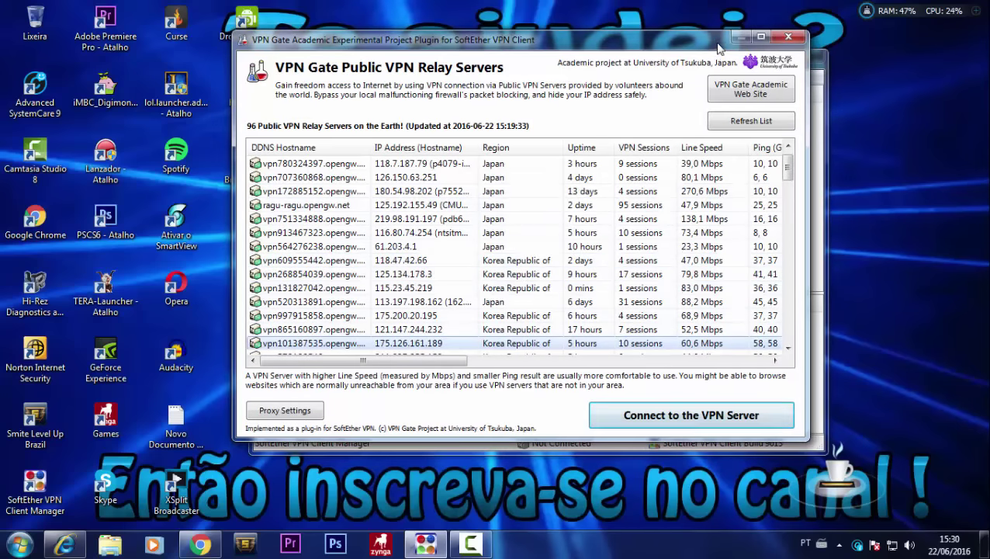
left_click(788, 37)
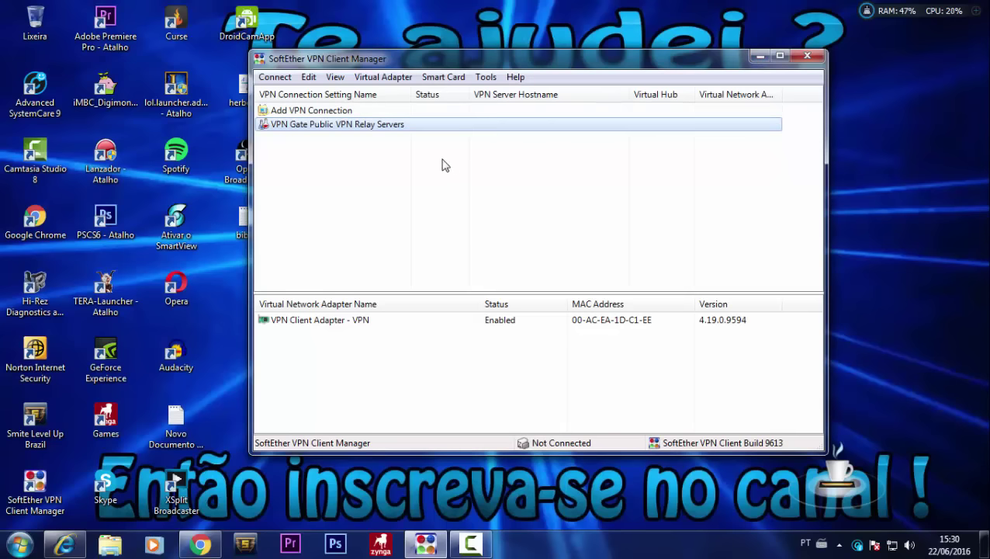
Switch to Chrome and review the game download section of the AdvDmo account creation and KDMO download page
left_click(760, 55)
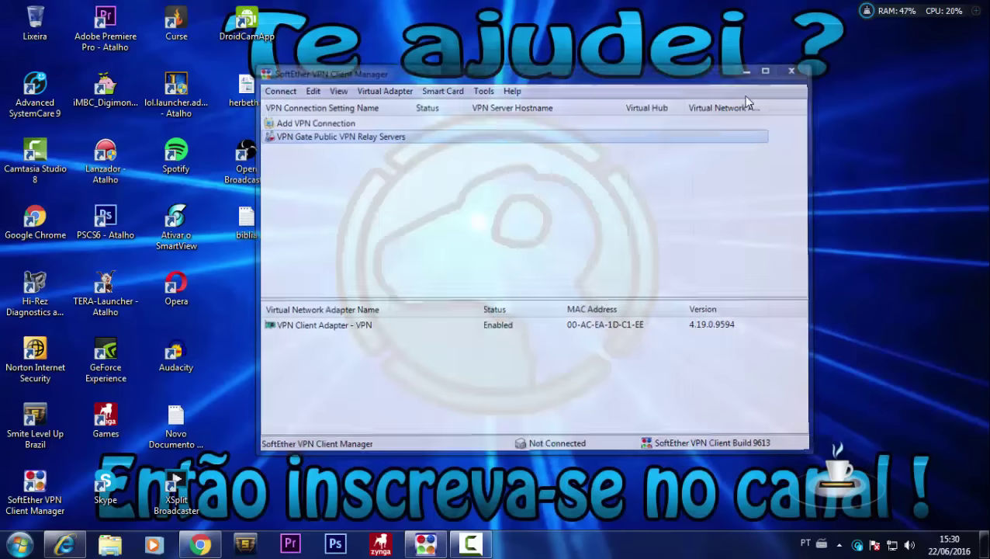
left_click(200, 548)
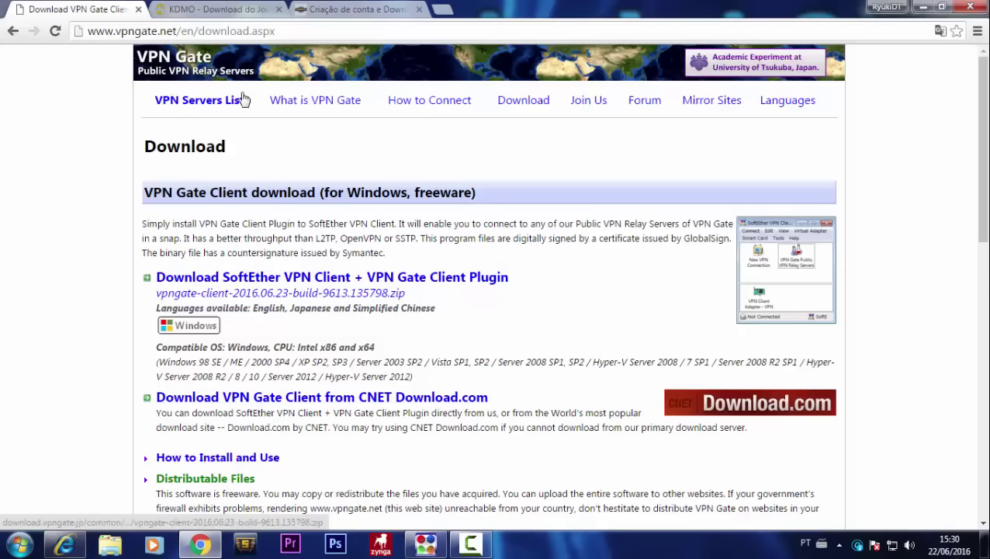
left_click(245, 11)
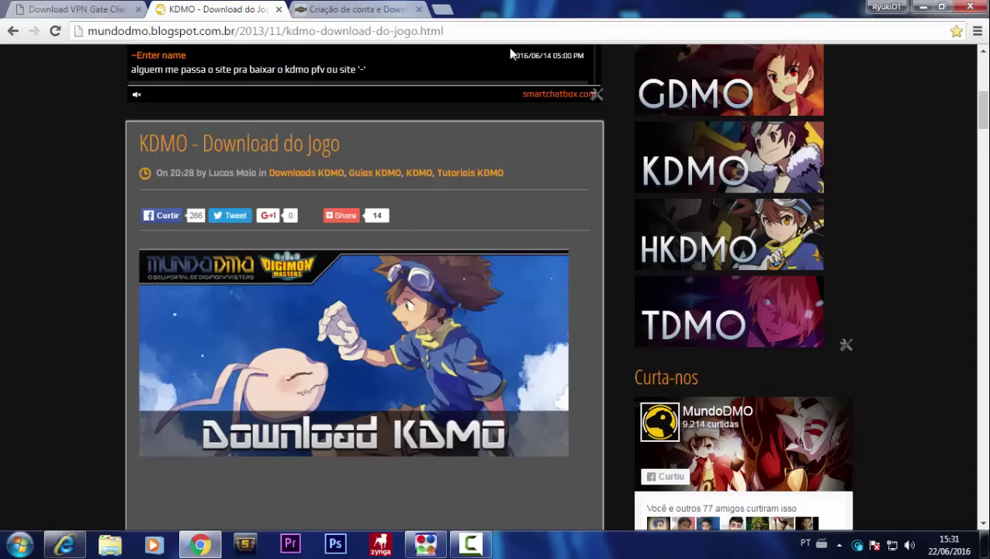
left_click(351, 15)
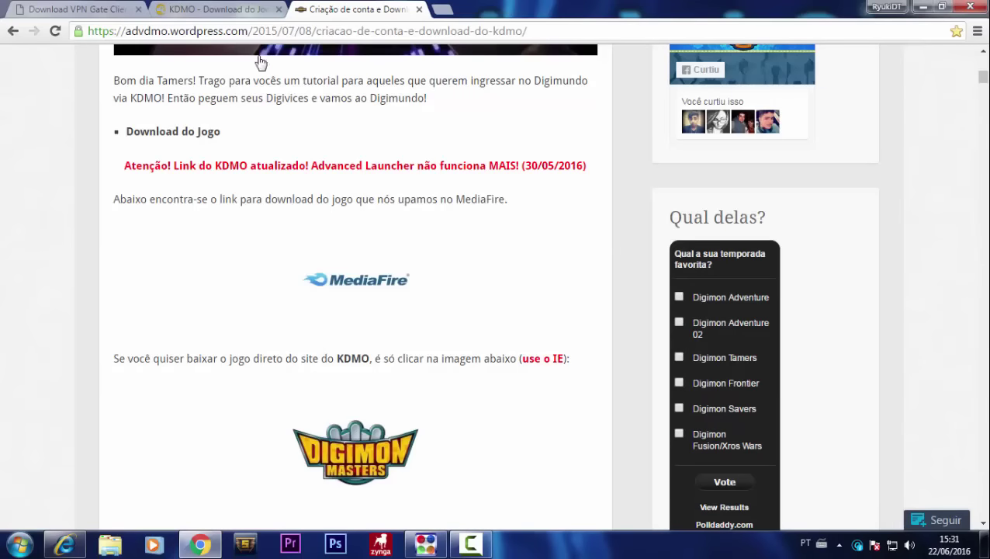
scroll(53, 164, "up", 3)
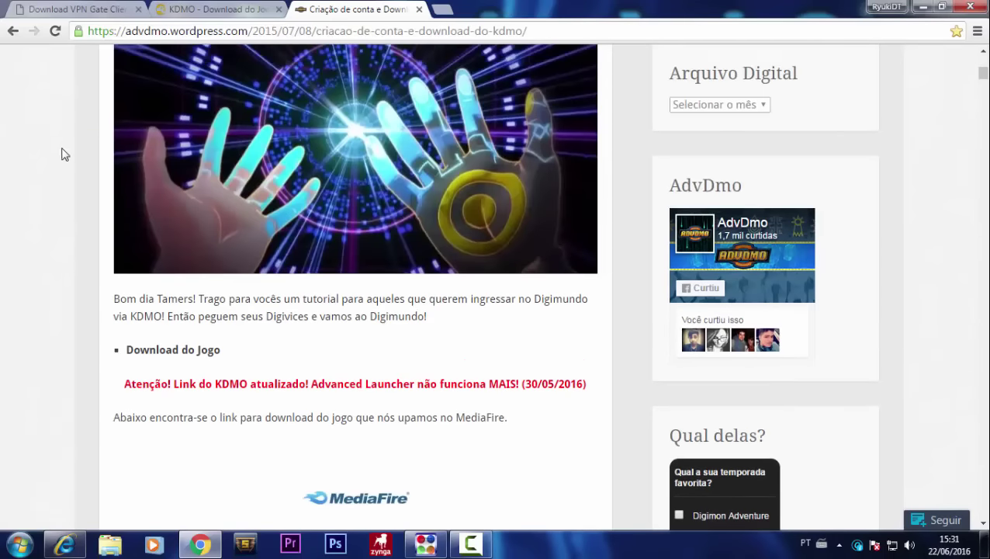
scroll(66, 150, "down", 2)
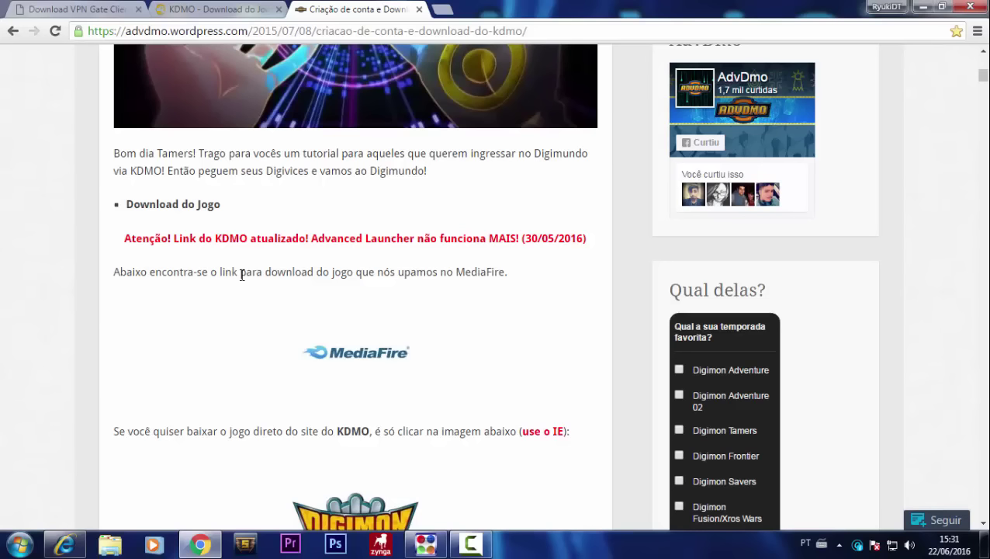
Review the numbered KDMO download and installation instructions on the MundoDMO page
left_click(179, 14)
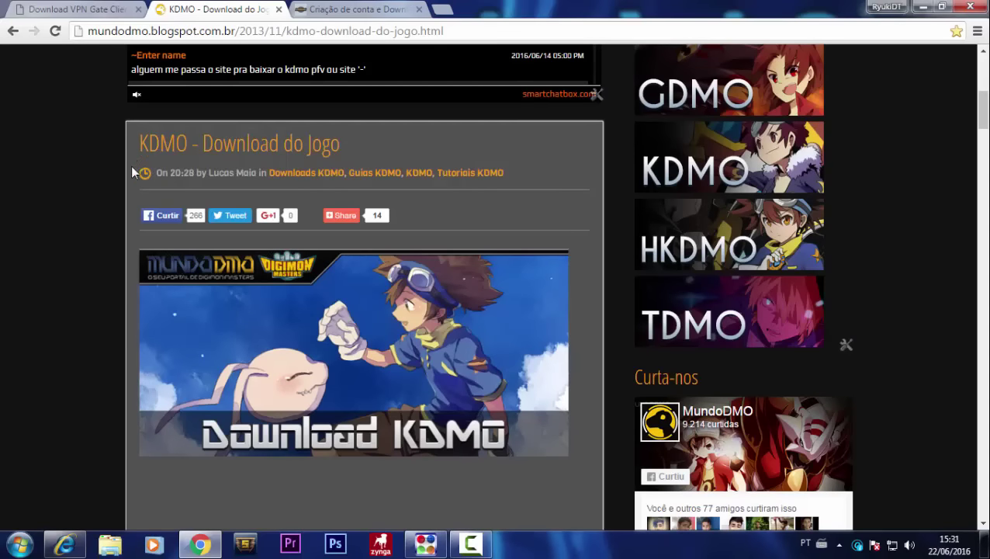
scroll(113, 193, "down", 4)
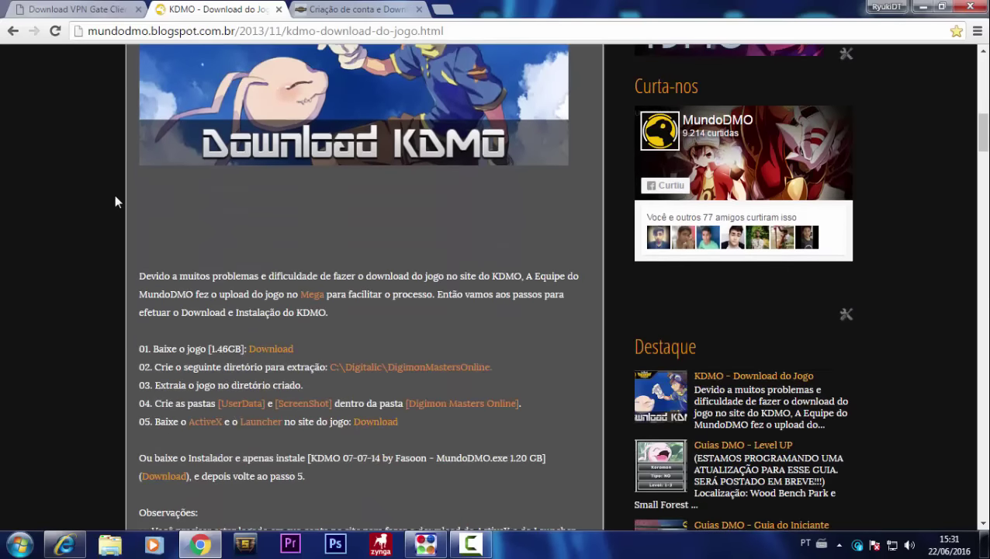
scroll(115, 202, "up", 2)
scroll(115, 194, "down", 2)
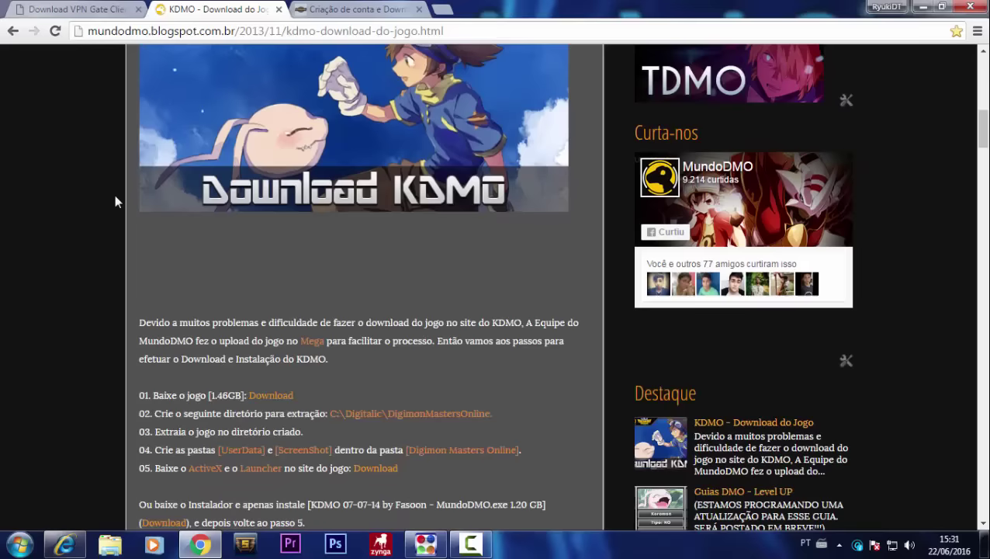
left_click(384, 10)
left_click(219, 9)
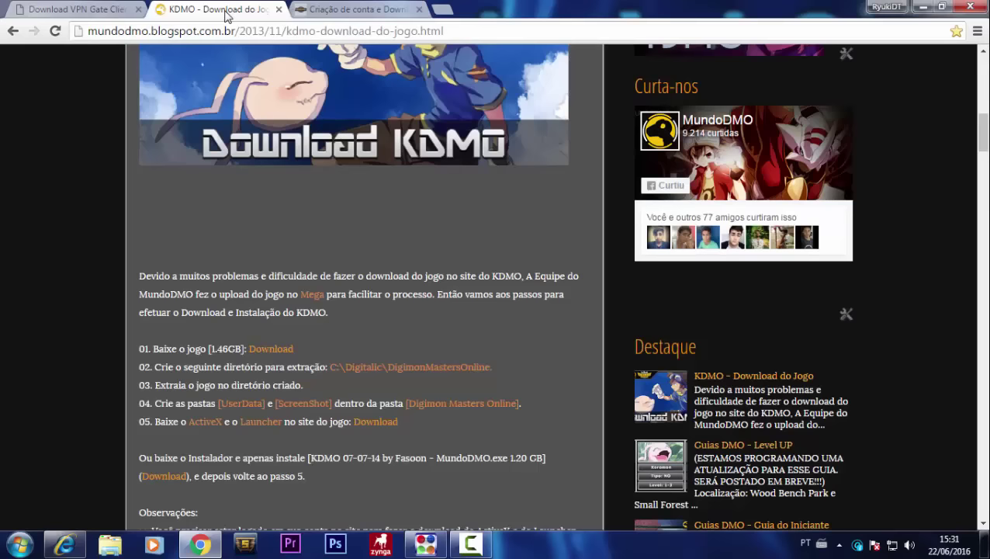
scroll(179, 216, "down", 3)
scroll(228, 186, "up", 2)
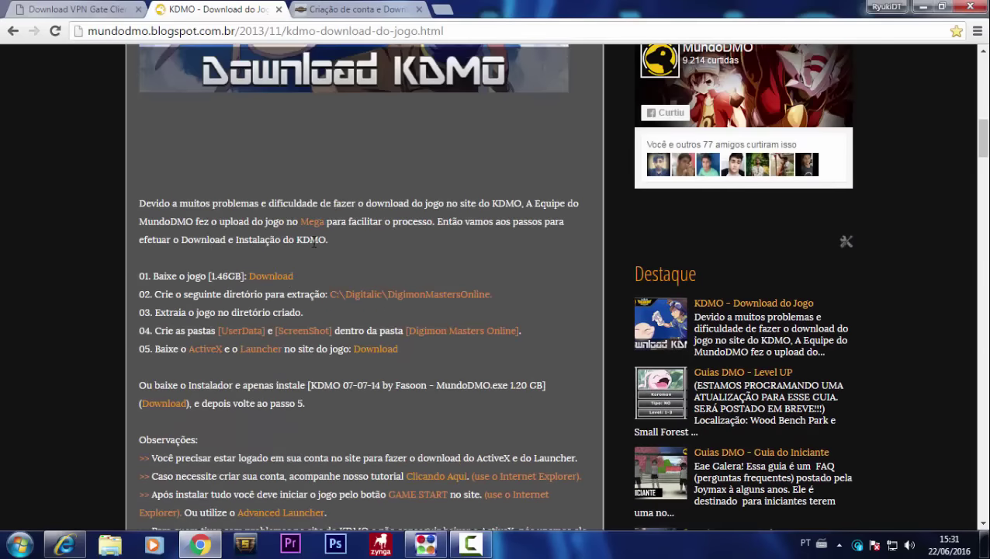
Switch to Windows Explorer and locate the KDMO 07-07-14 by Fasoon - MundoDMO and DigimonMasters_Online_IMBC installers in Downloads
left_click(343, 11)
left_click(109, 544)
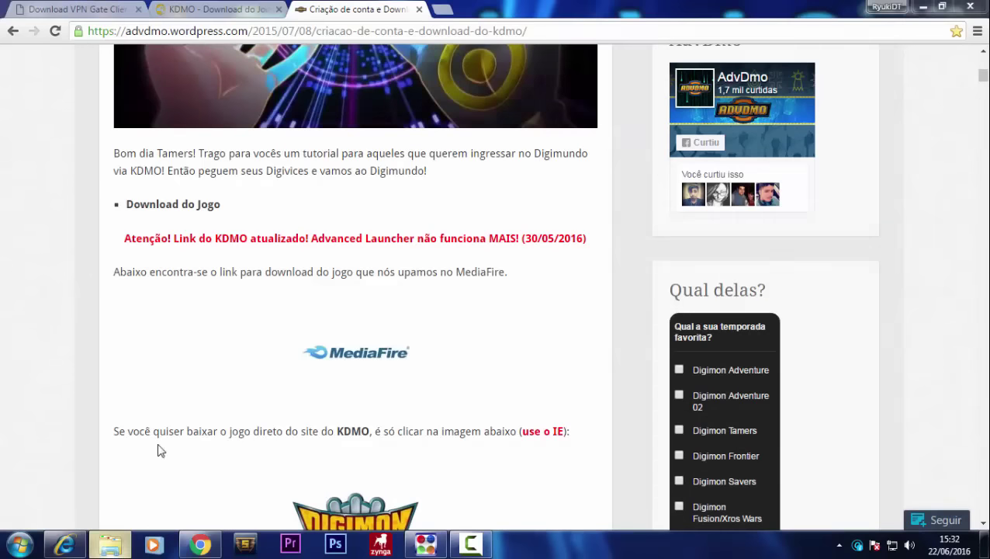
left_click(365, 152)
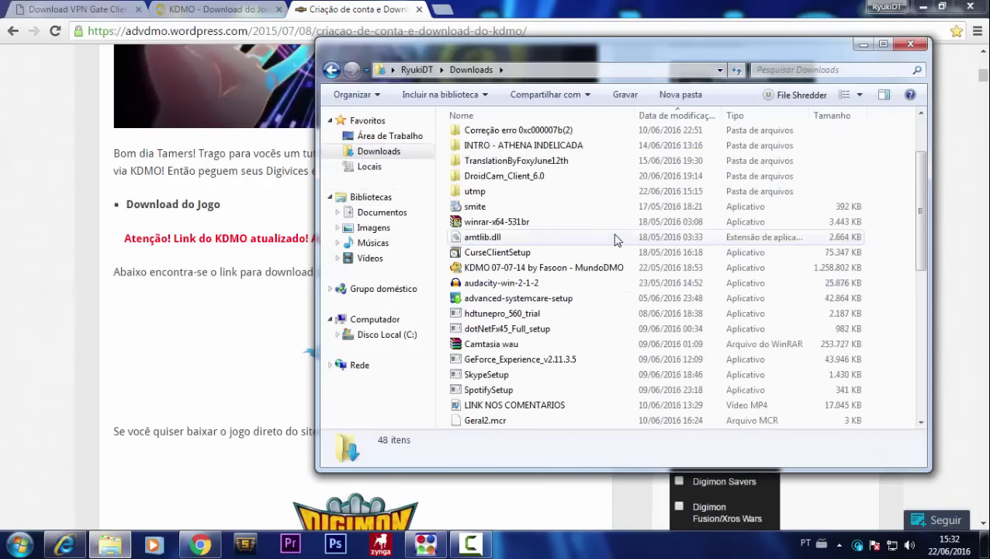
scroll(621, 233, "down", 4)
left_click(562, 223)
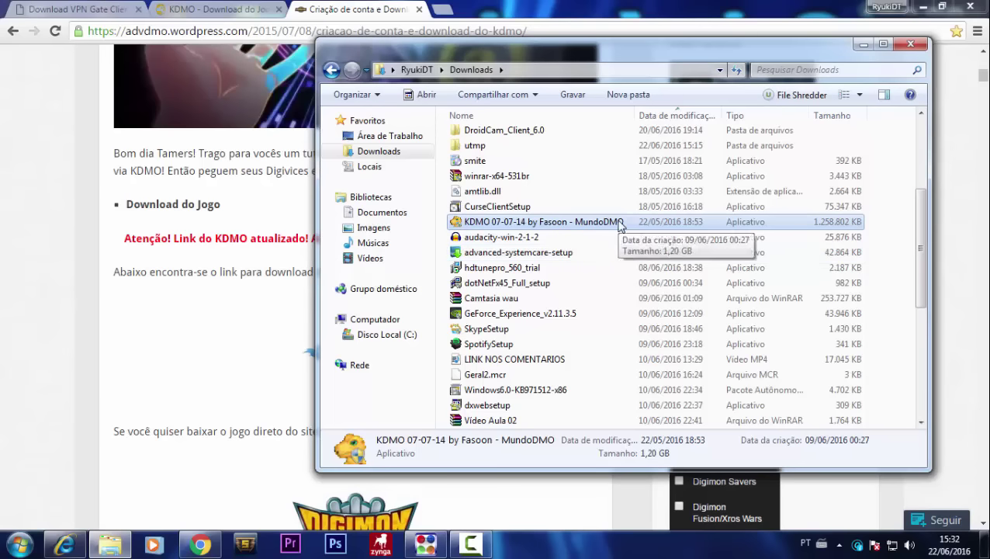
scroll(613, 256, "down", 6)
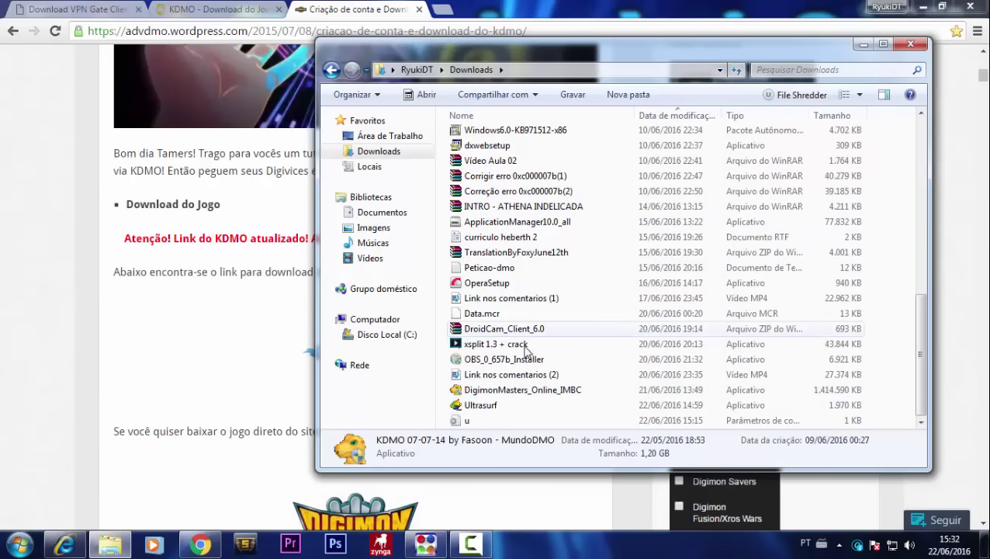
left_click(528, 390)
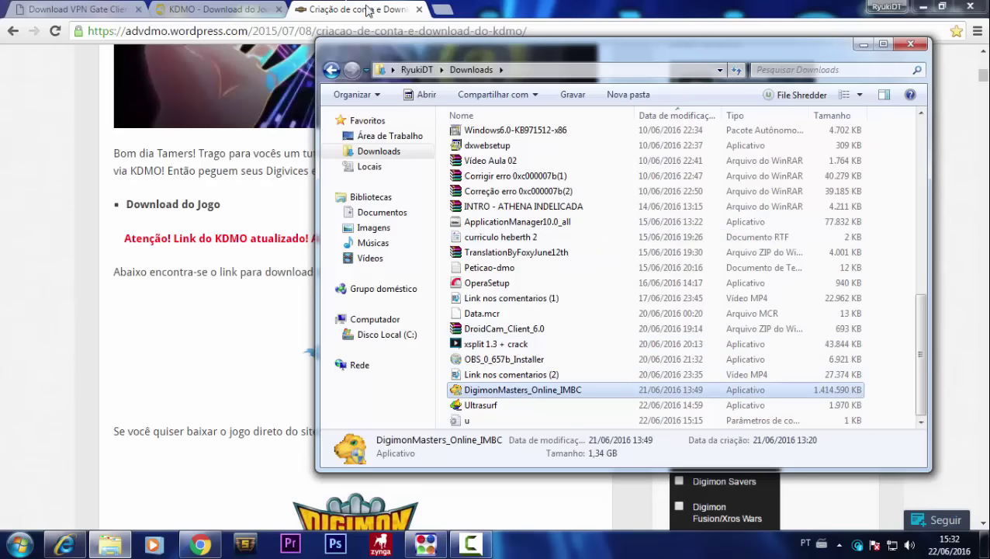
Open the Movegames folder on Disco Local (C:) and examine its DigimonMastersOnline, DMO_GSP and Launcher folders
left_click_drag(625, 69, 538, 70)
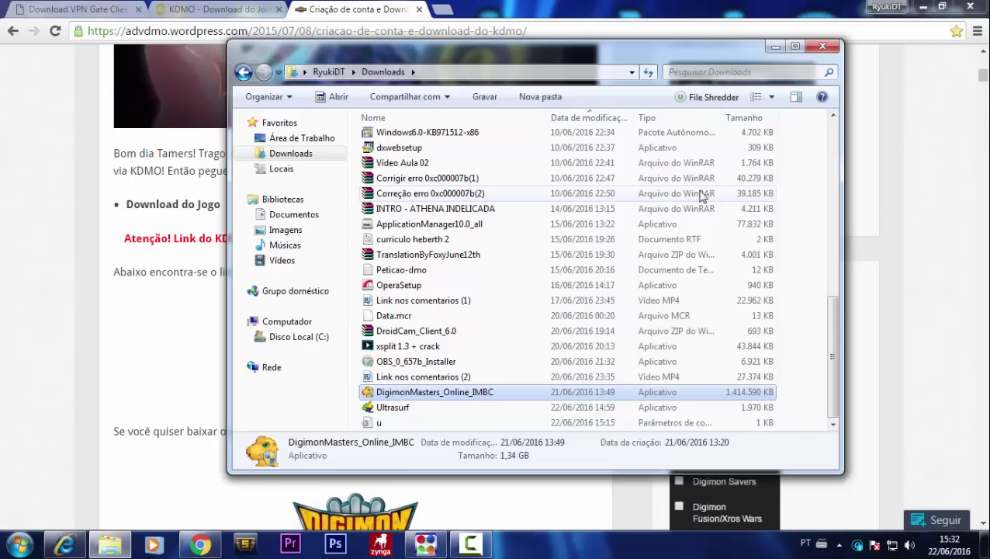
left_click(302, 337)
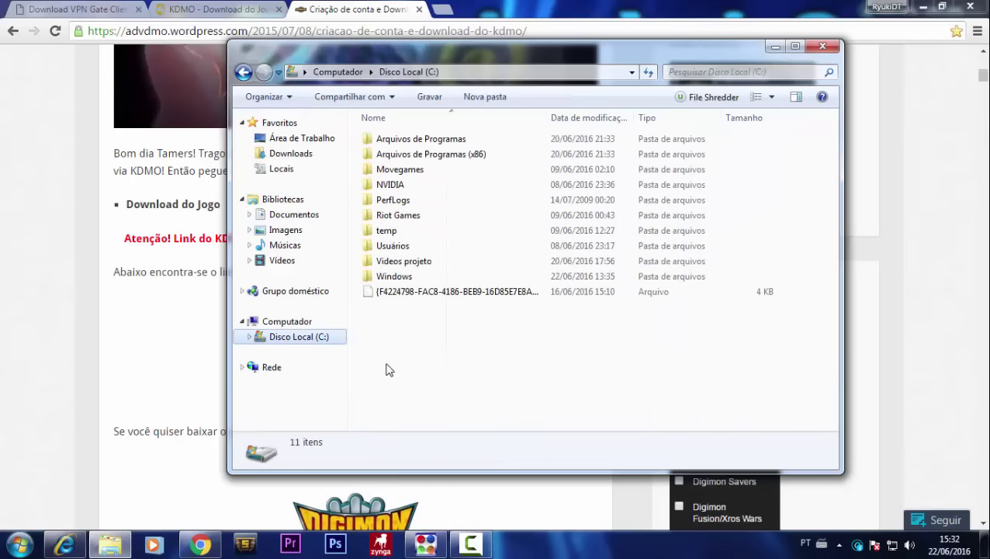
double_click(427, 168)
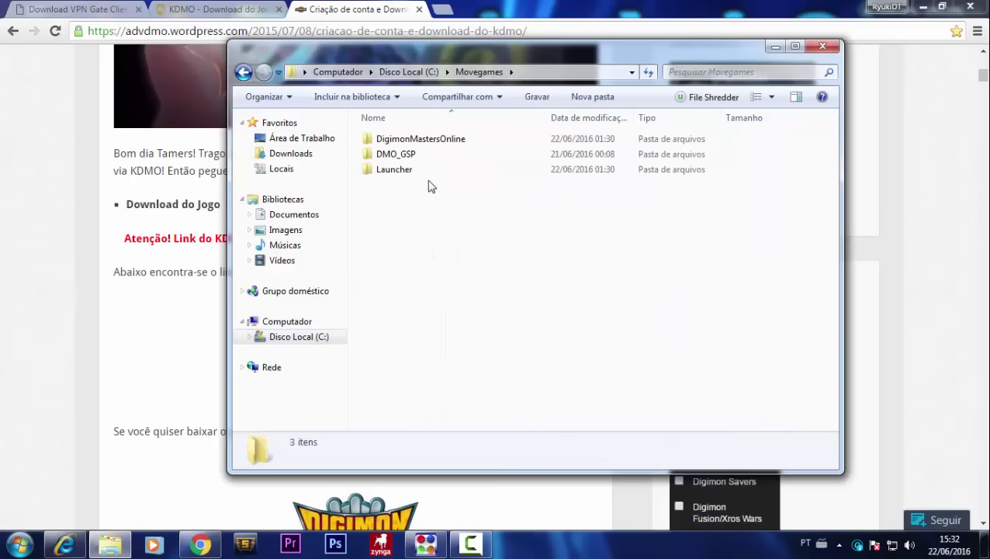
left_click(434, 141)
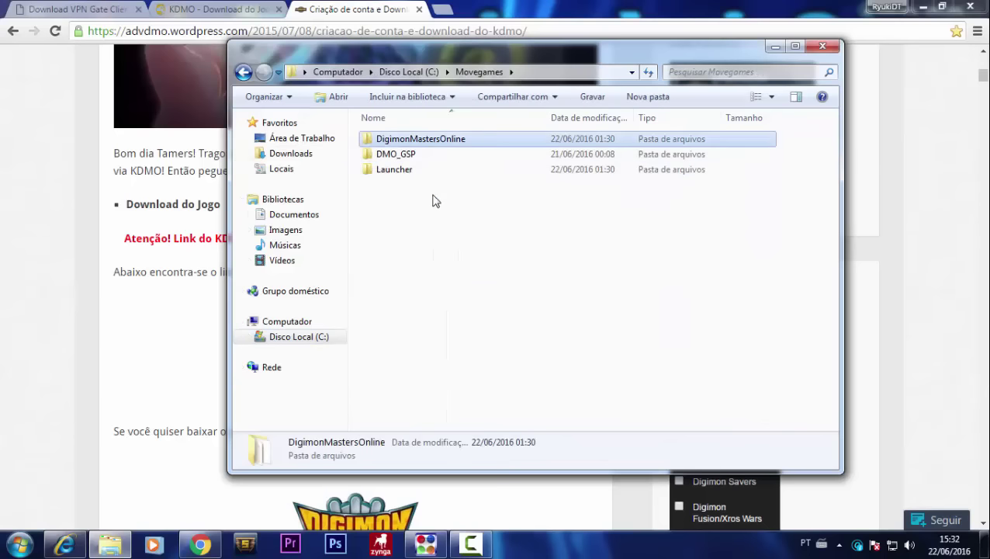
left_click(408, 158)
left_click(410, 140)
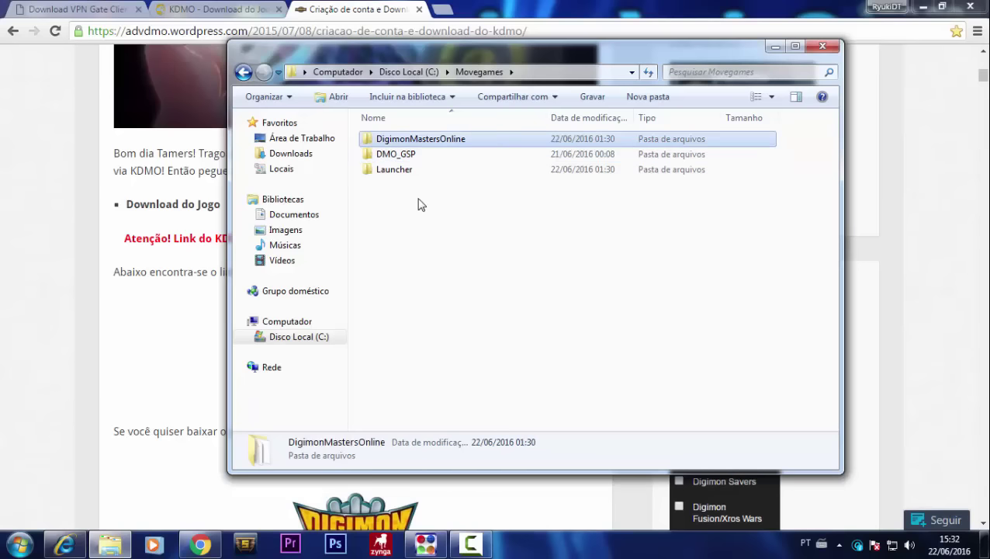
left_click(414, 171)
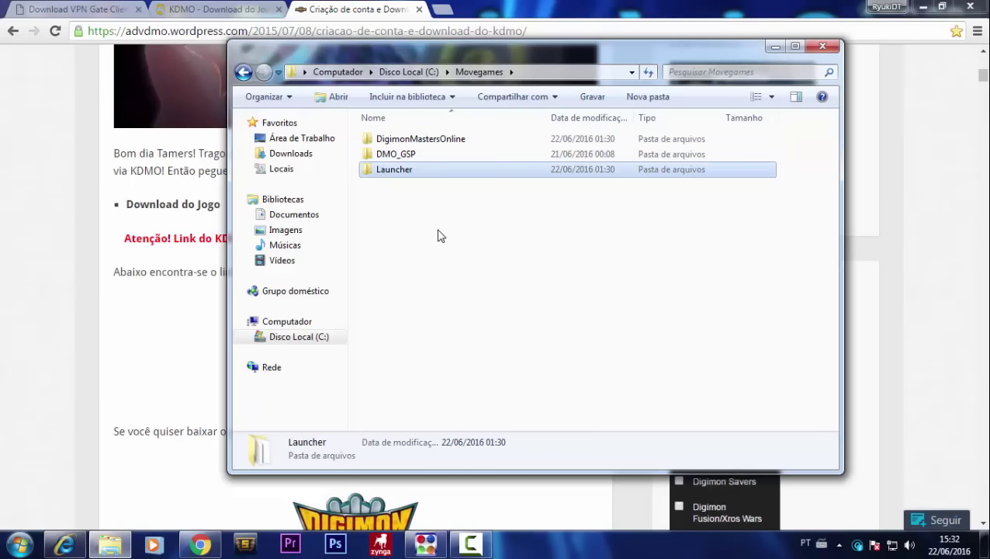
left_click(440, 235)
left_click(428, 140)
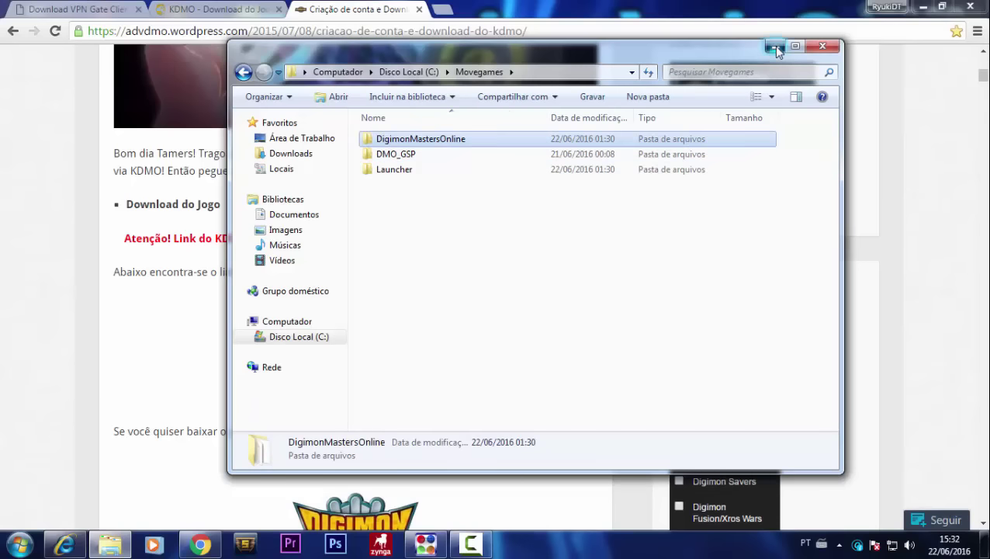
Minimise the open windows, locate the iMBC_DigimonMasters desktop shortcut, and switch back to the SoftEther VPN Client Manager
left_click(776, 46)
left_click(923, 6)
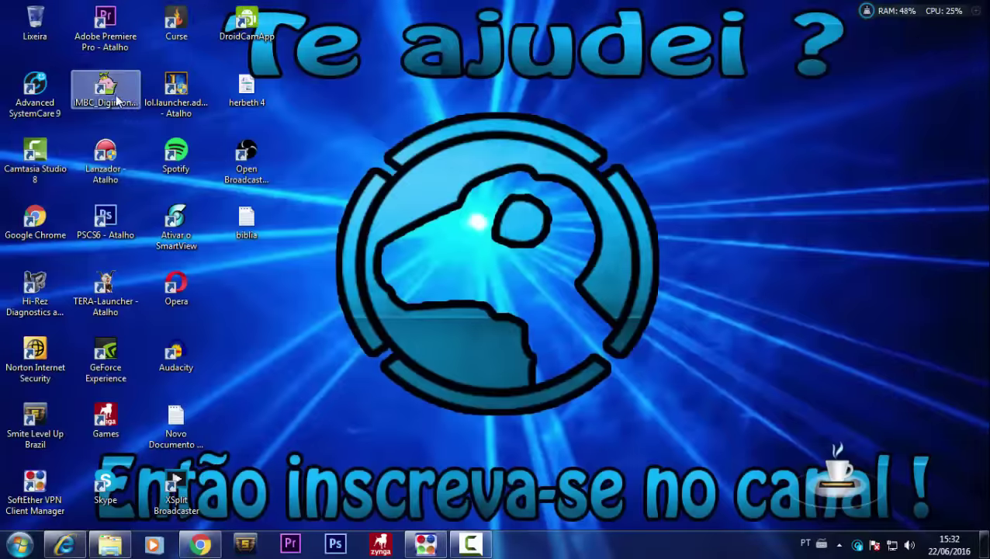
left_click(116, 99)
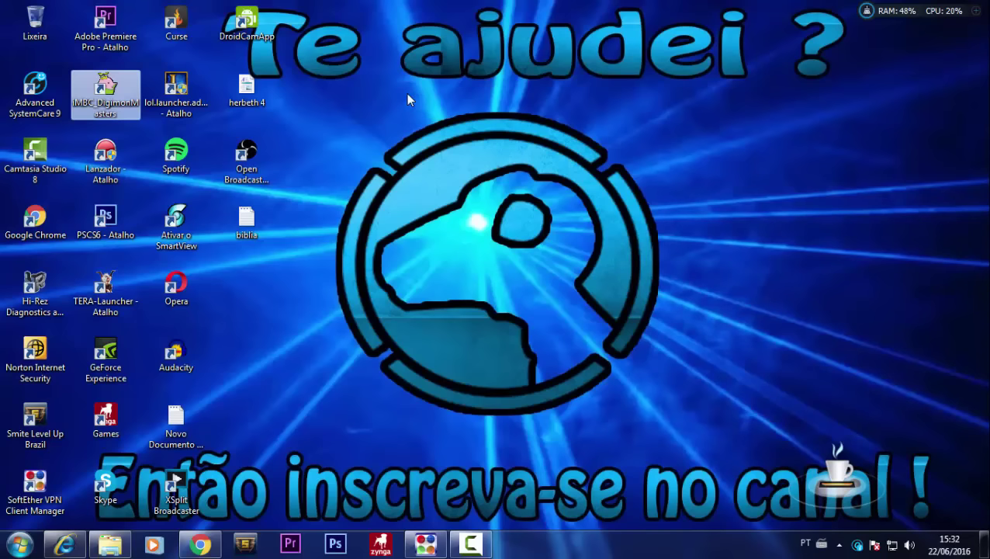
left_click(543, 391)
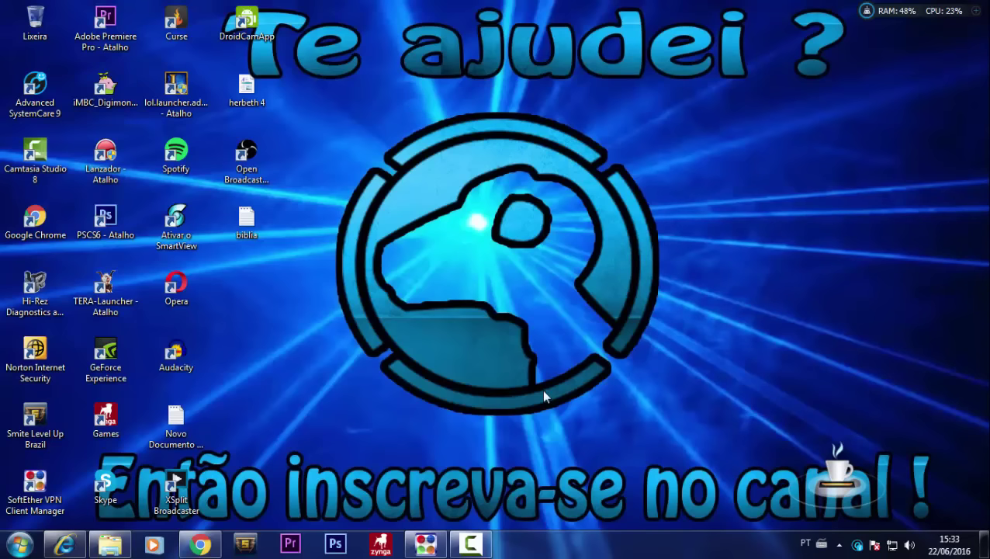
left_click(436, 545)
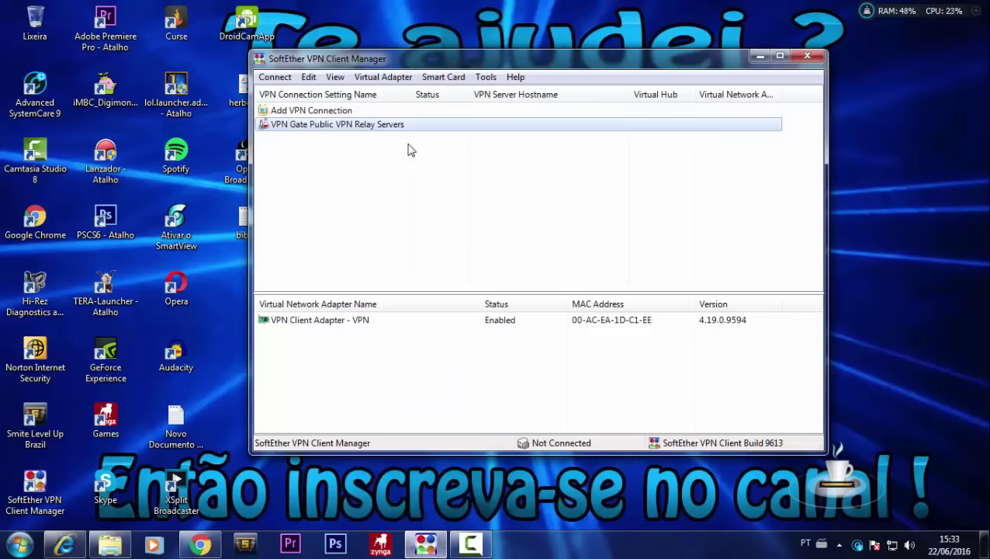
Open the VPN Gate public relay server list and select the Korea Republic of server with IP address 175.126.161.189
double_click(387, 126)
left_click(543, 343)
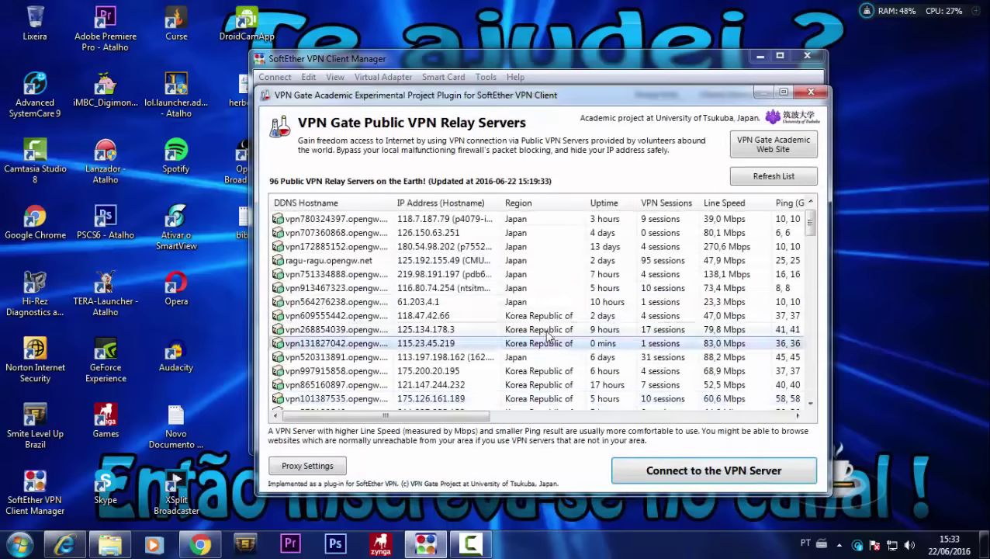
scroll(543, 298, "down", 3)
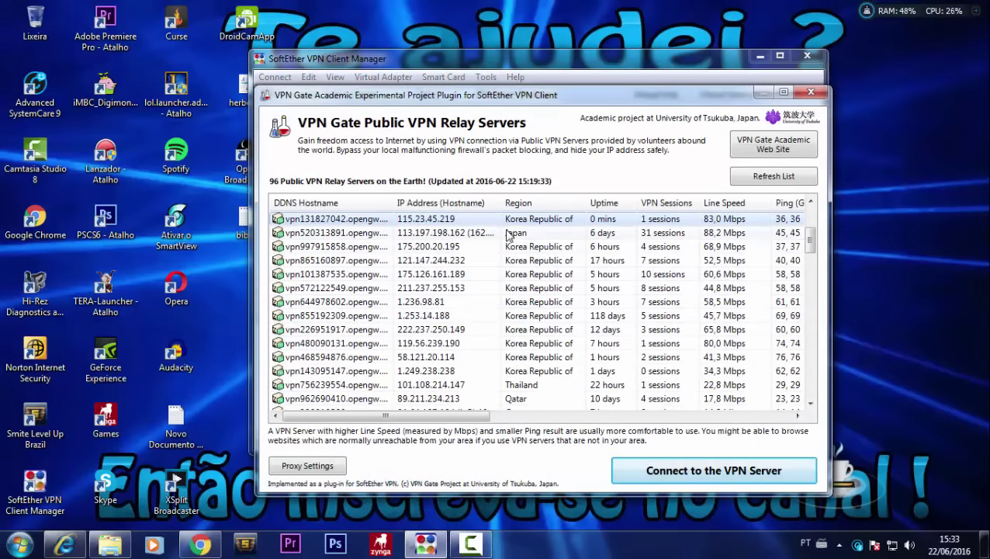
left_click(543, 274)
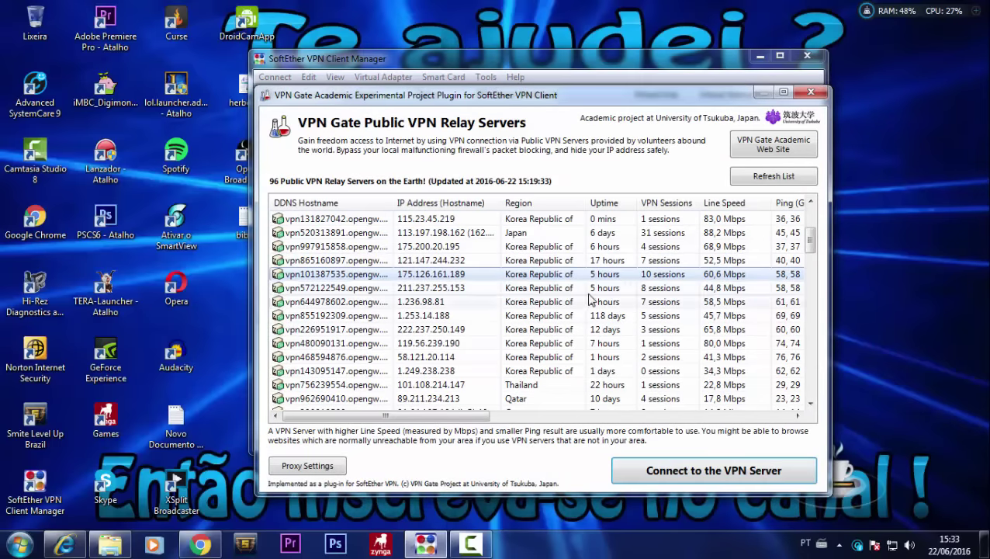
Connect to the selected VPN server, agree to the VPN Gate caution, and dismiss the adapter status and announcement messages
left_click(708, 470)
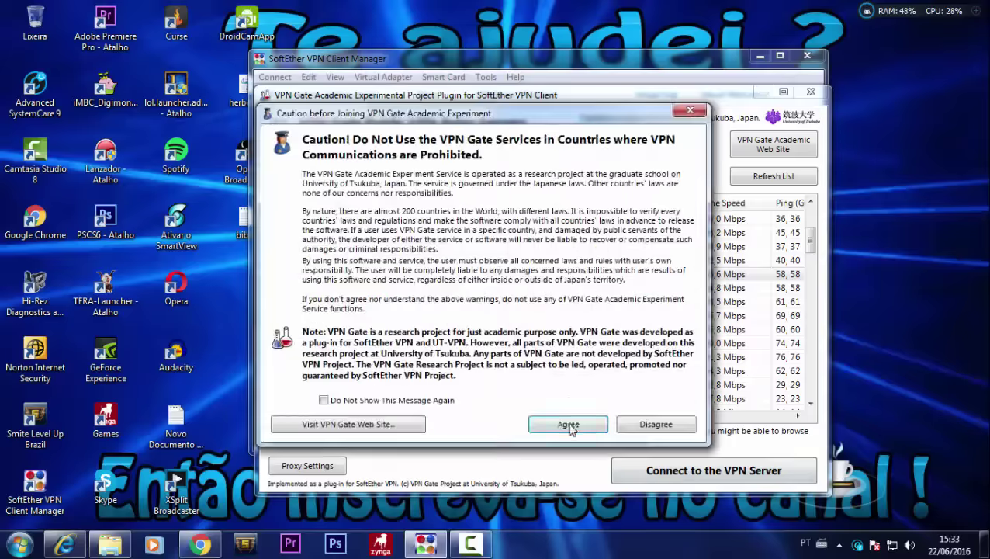
left_click(567, 423)
left_click(476, 295)
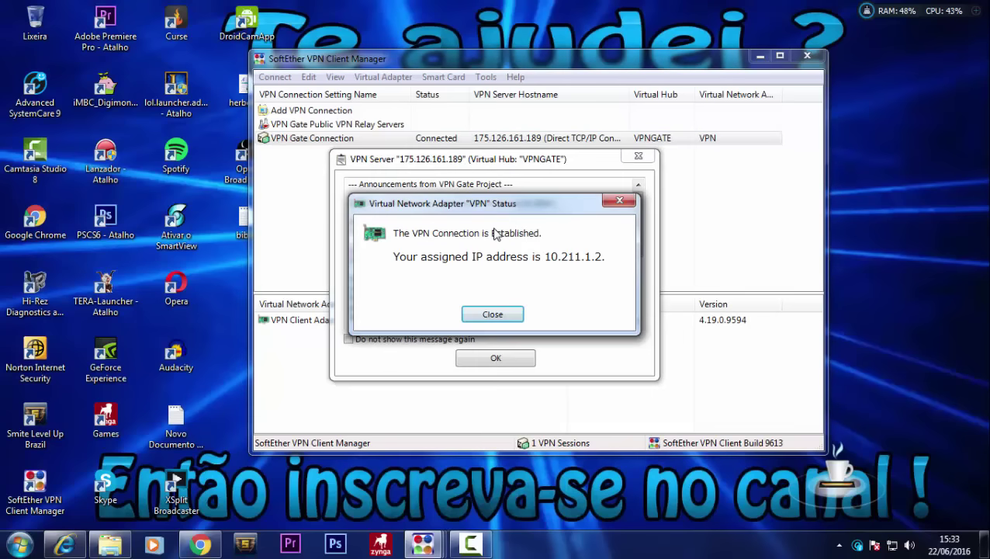
left_click(492, 314)
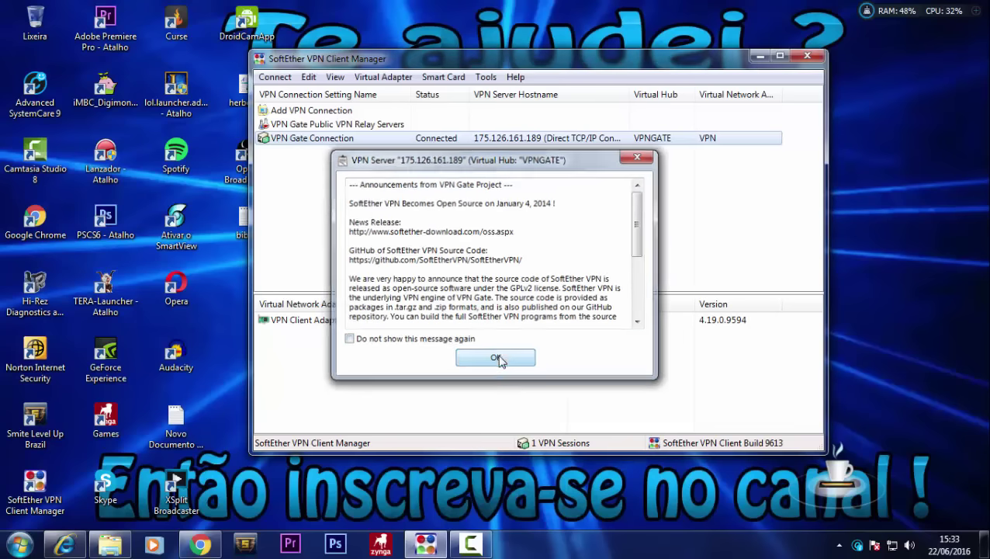
left_click(495, 358)
Check the computer's current network connections and minimise the SoftEther VPN Client Manager
left_click(892, 544)
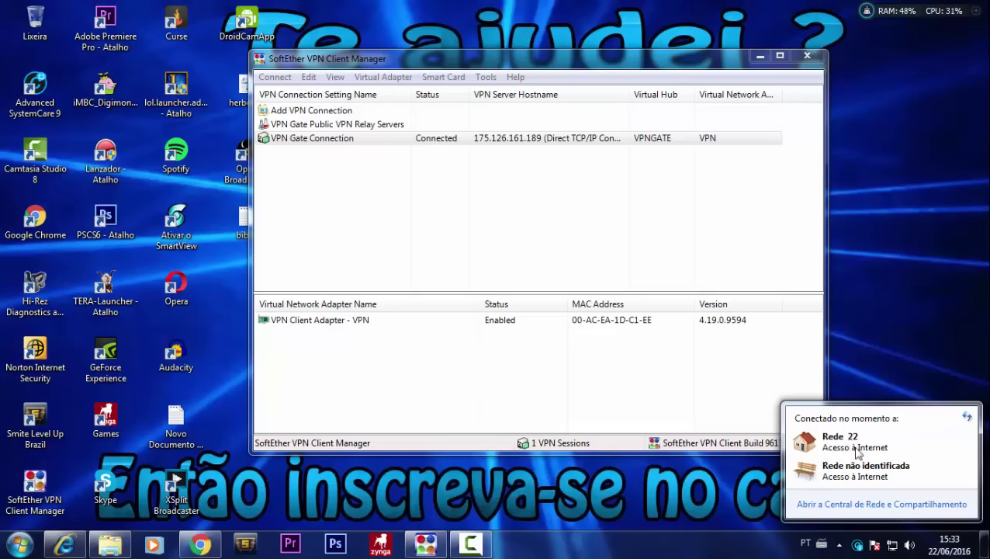
left_click(892, 545)
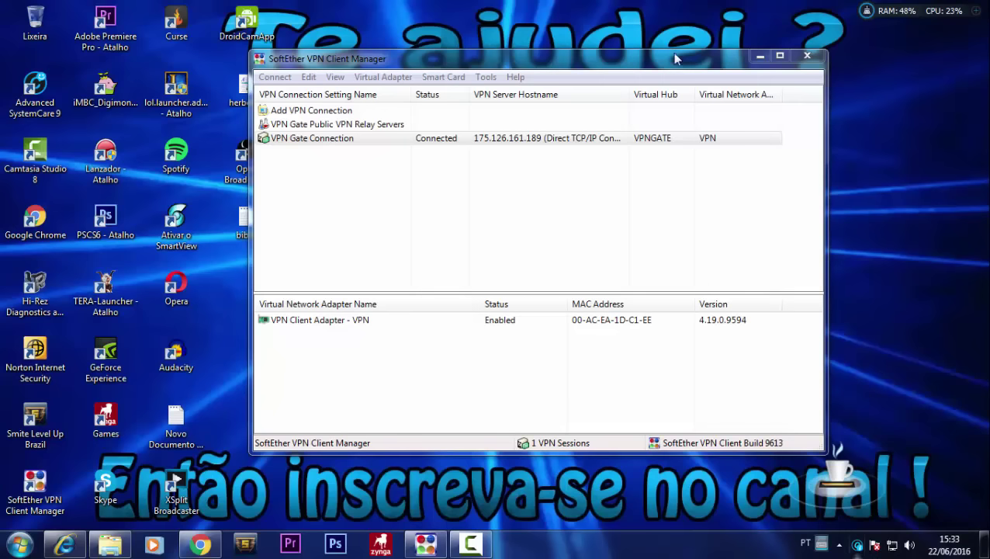
left_click(761, 56)
left_click(435, 543)
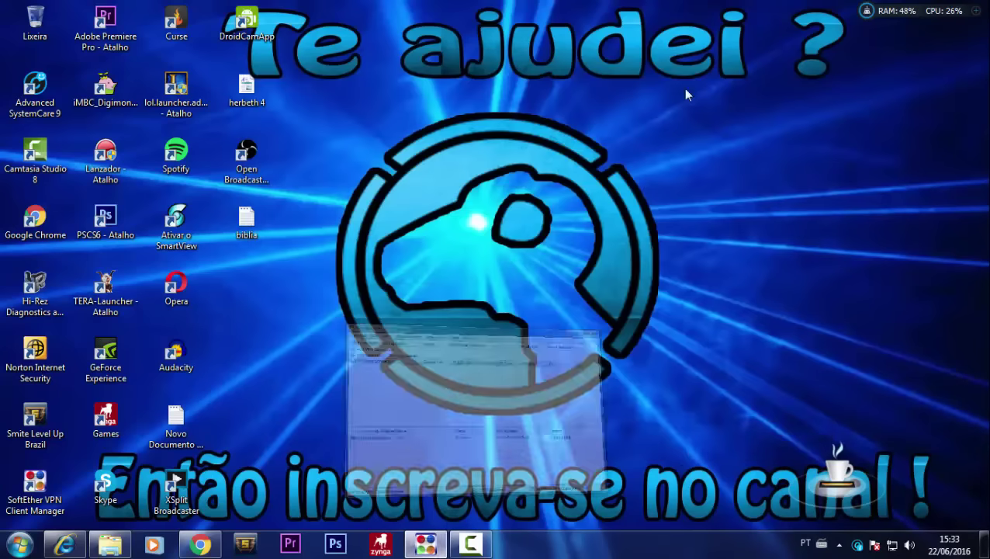
Launch the iMBC_DigimonMasters desktop shortcut and look over the Digimon Masters home page in Internet Explorer
left_click(659, 21)
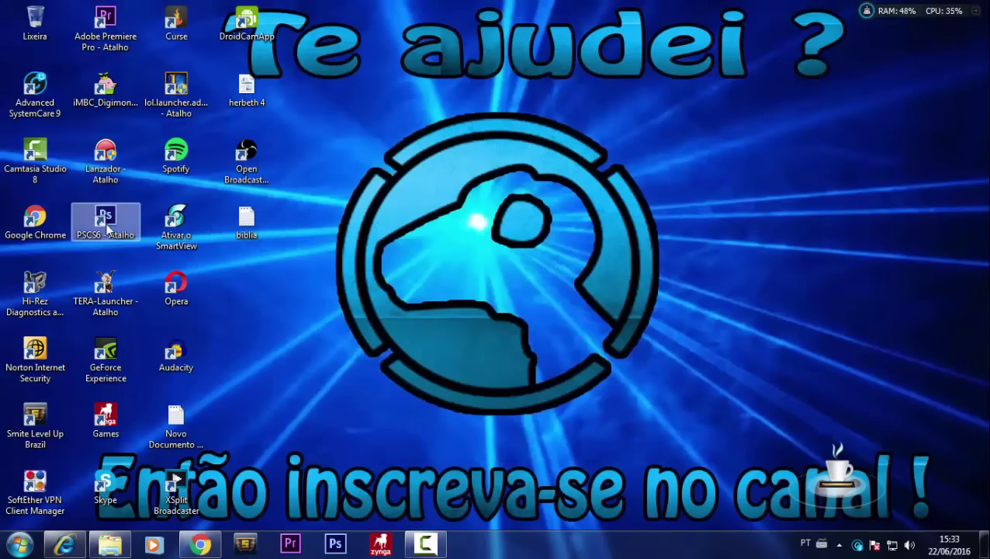
left_click(102, 89)
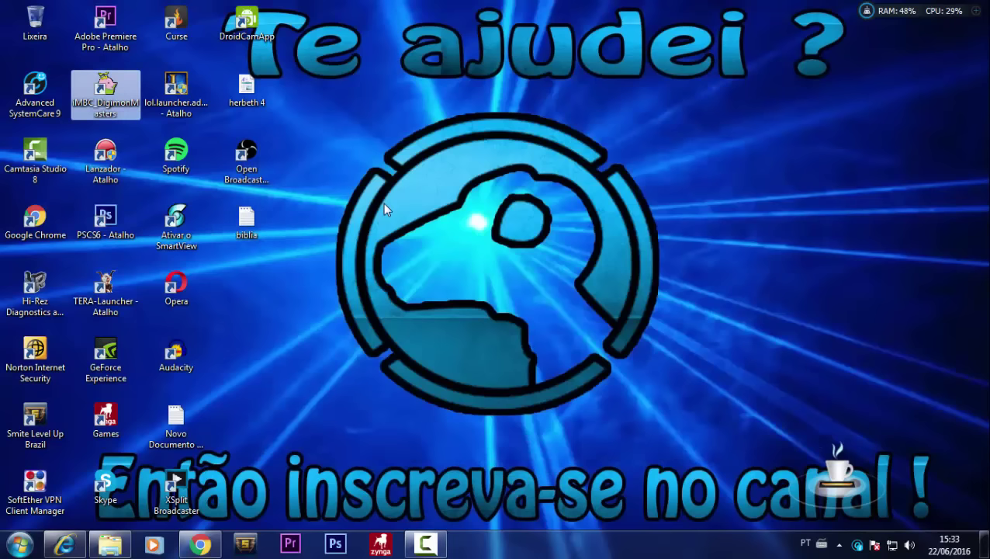
key("Return")
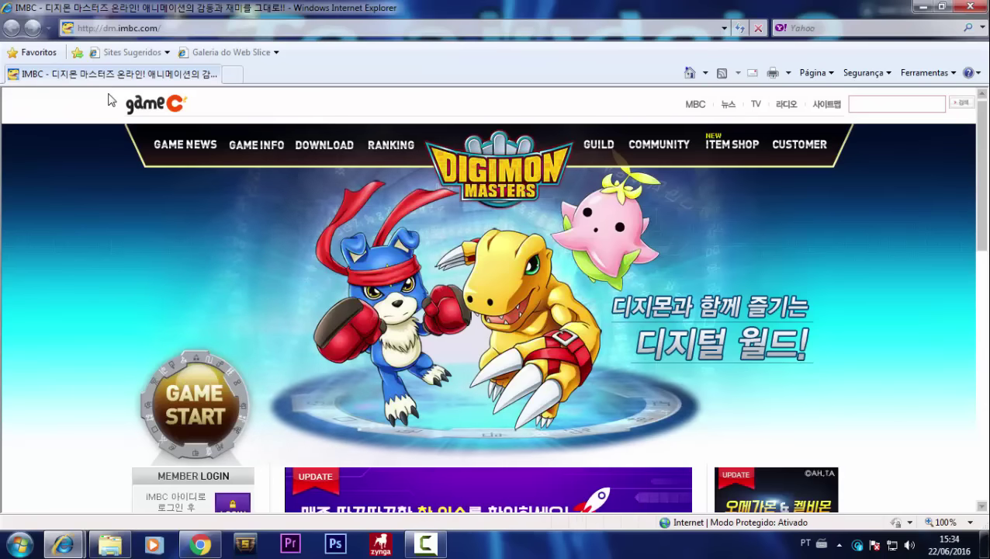
scroll(117, 206, "down", 3)
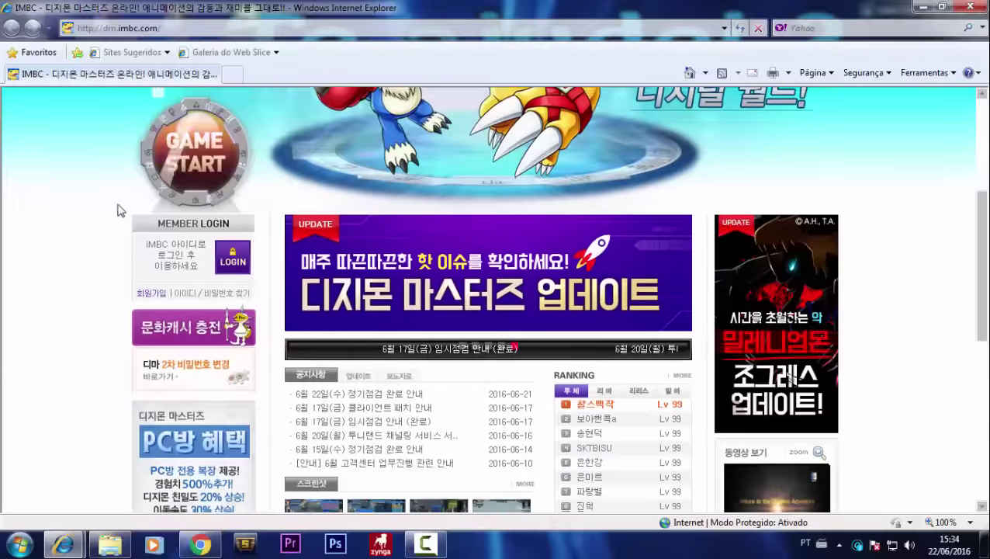
scroll(101, 208, "up", 3)
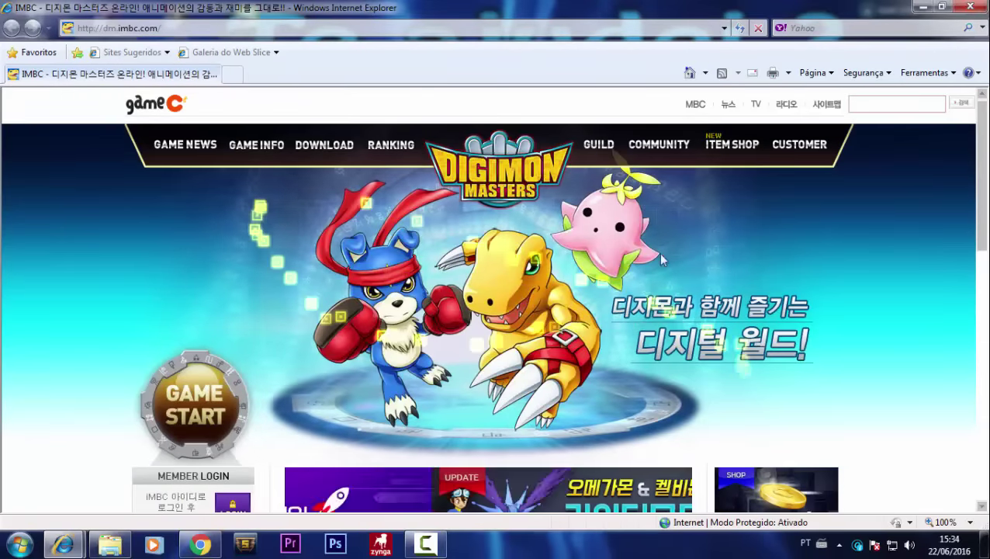
mouse_move(258, 211)
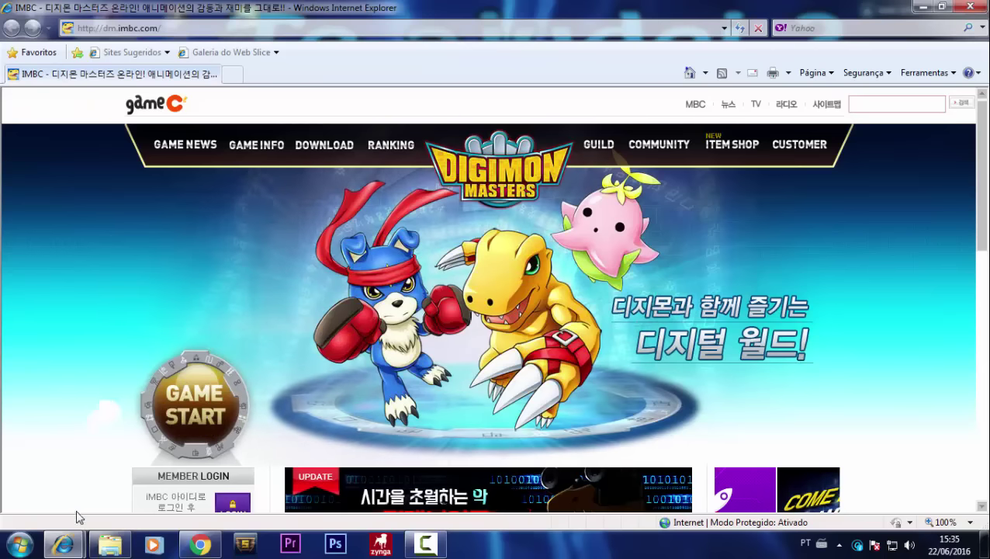
On the Adobe Flash Player page for a different computer, choose Windows 7/Vista/XP and FP 22 for Internet Explorer - ActiveX
mouse_move(64, 543)
left_click(114, 470)
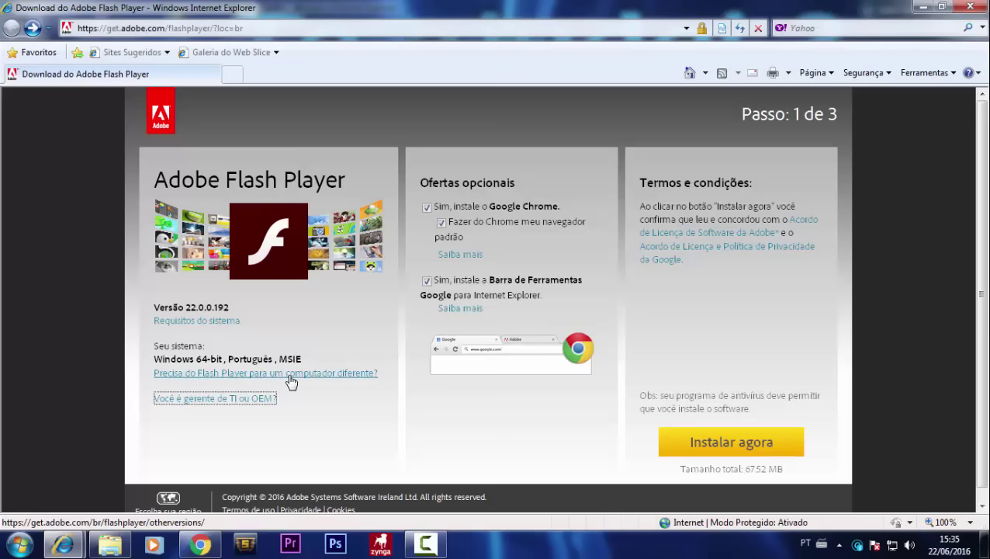
left_click(324, 376)
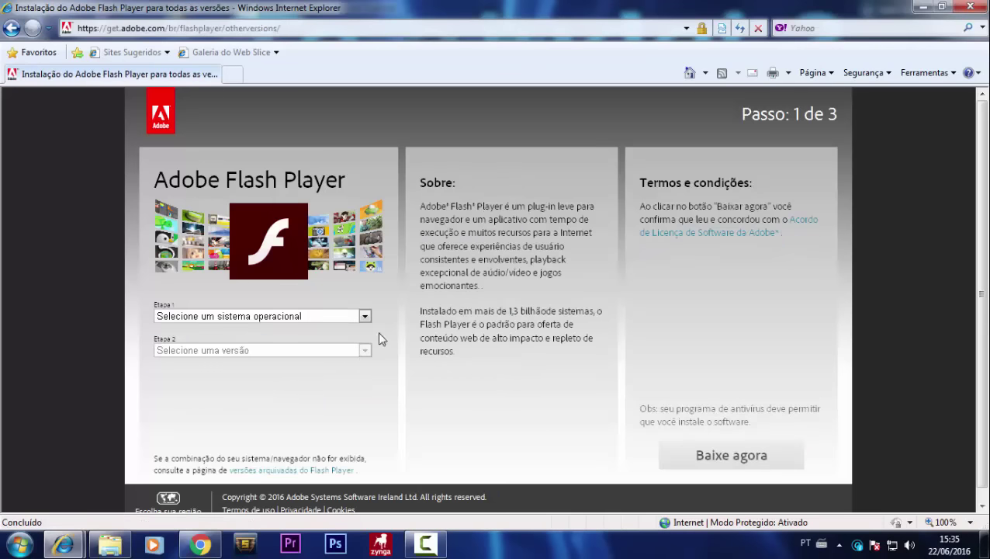
left_click(328, 319)
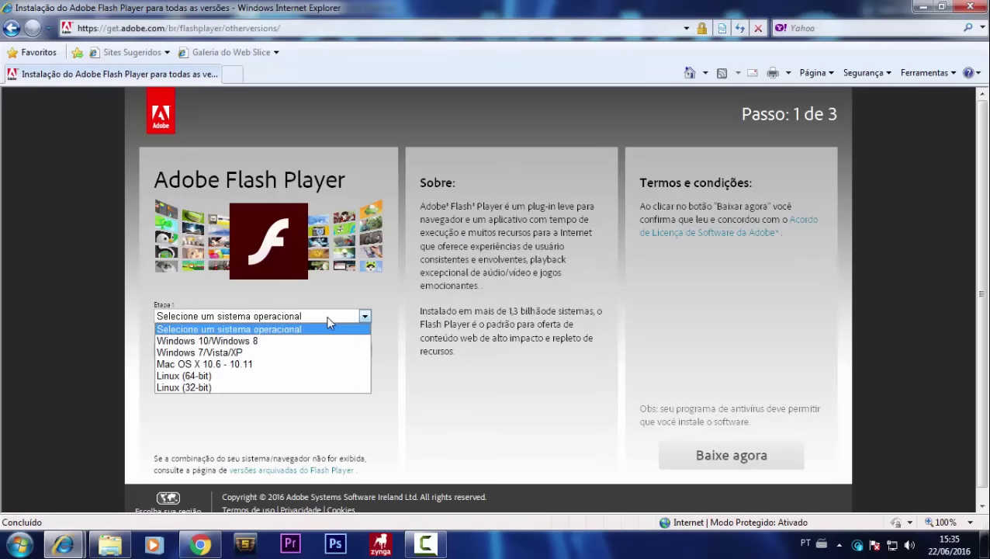
left_click(238, 359)
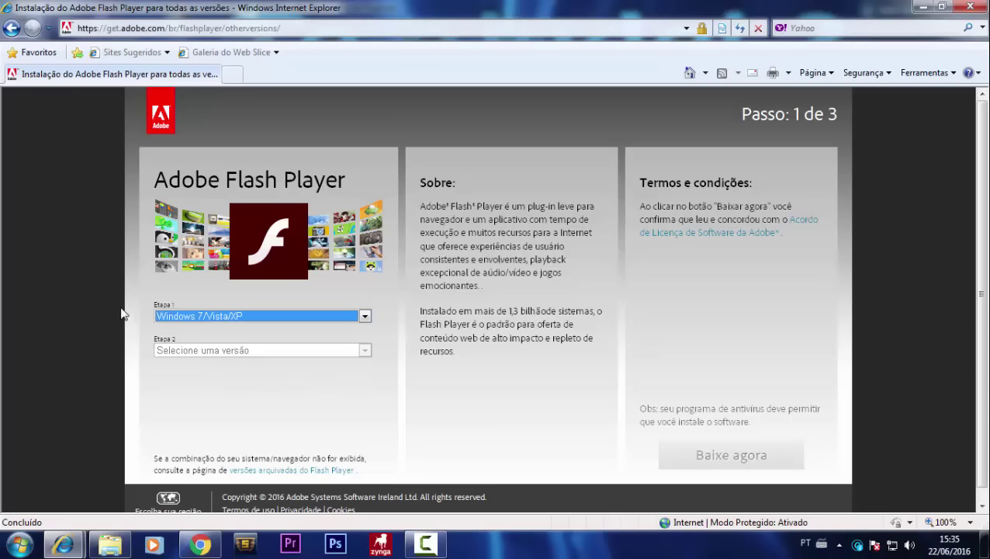
left_click(172, 351)
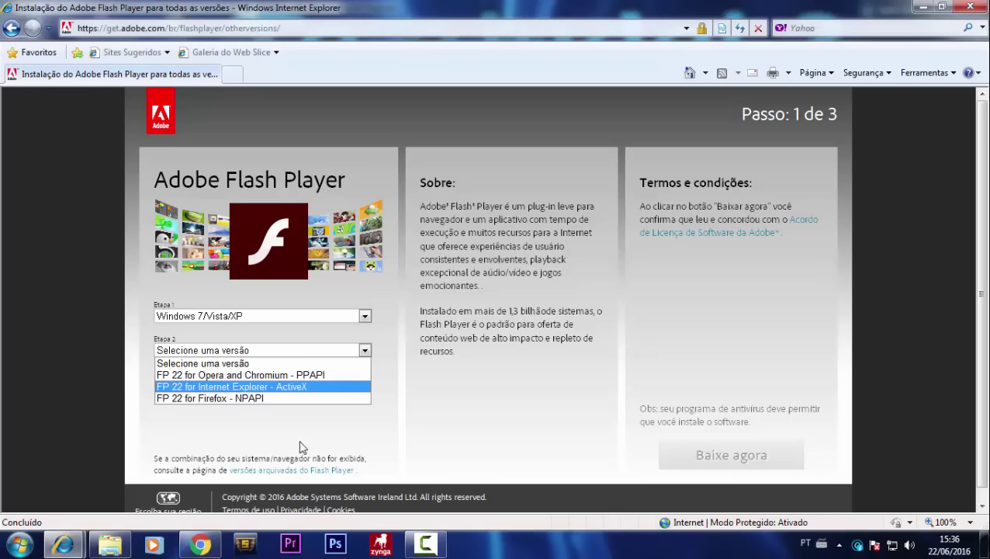
key("Return")
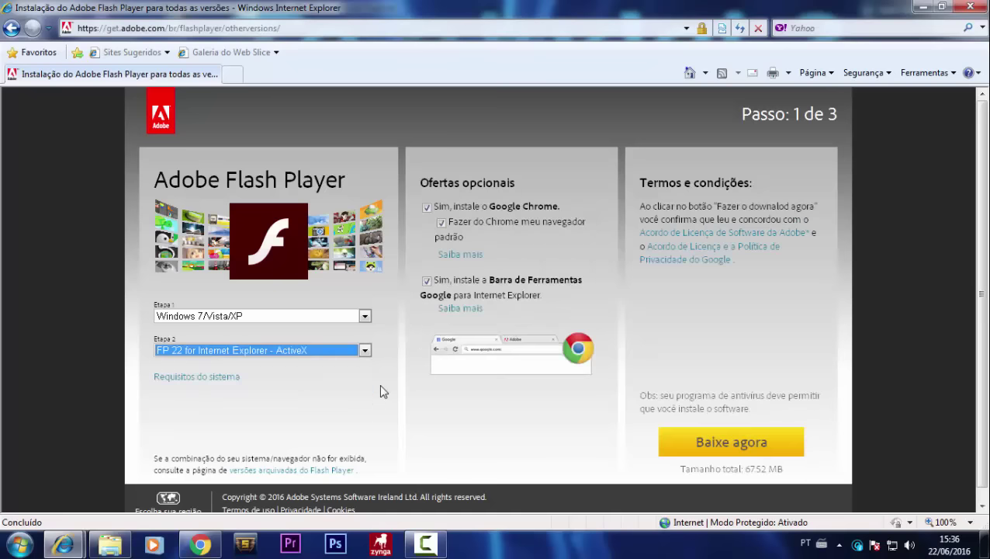
Decline the optional Google Chrome and Google Toolbar offers for the Flash Player download
left_click(427, 207)
left_click(427, 280)
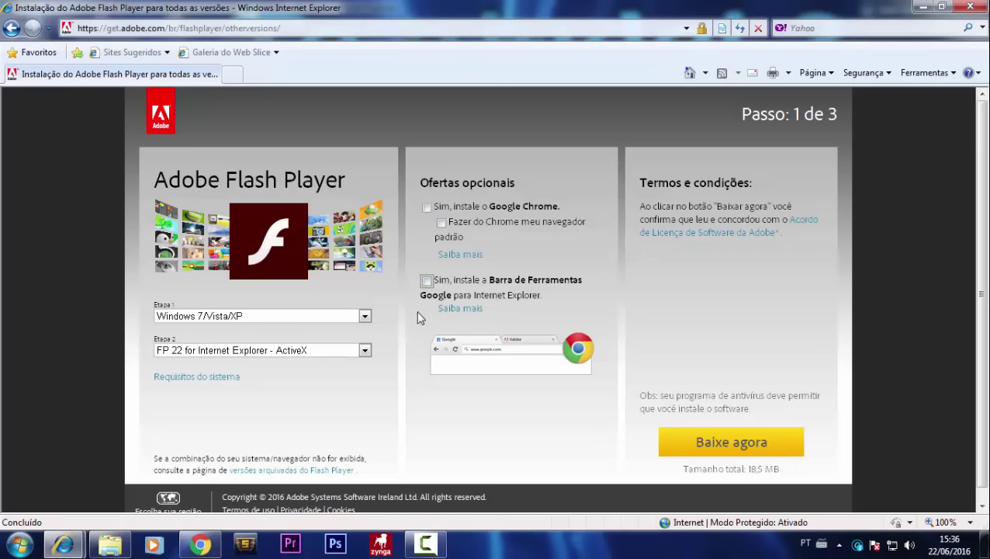
left_click(763, 442)
Switch to the Digimon Masters window and back to review the chosen Flash Player operating system and version
mouse_move(75, 541)
left_click(256, 469)
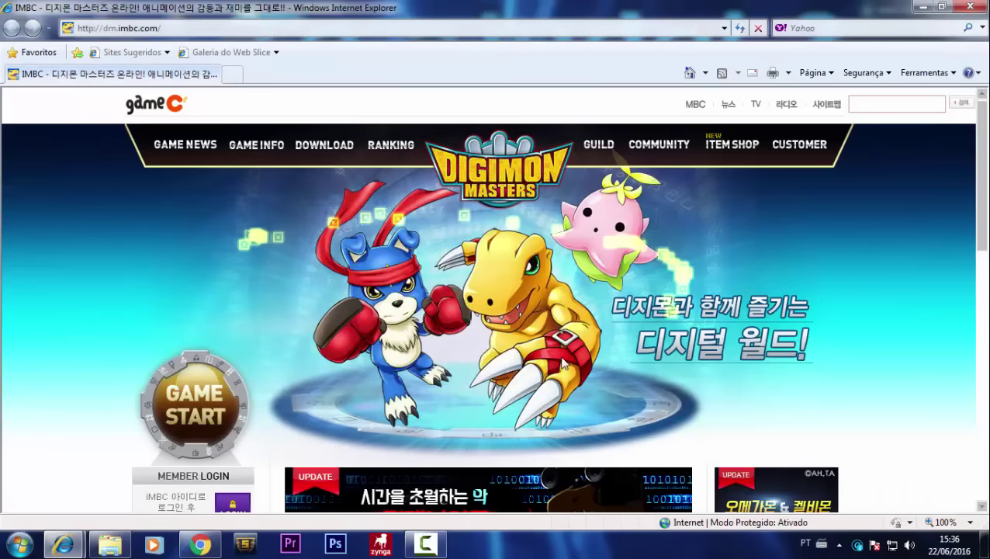
left_click(19, 543)
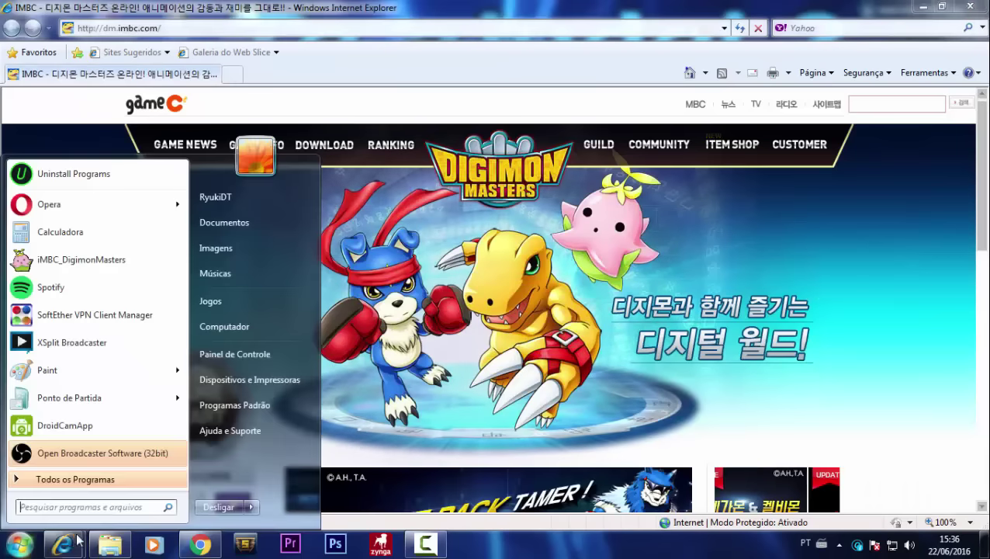
left_click(86, 541)
left_click(94, 483)
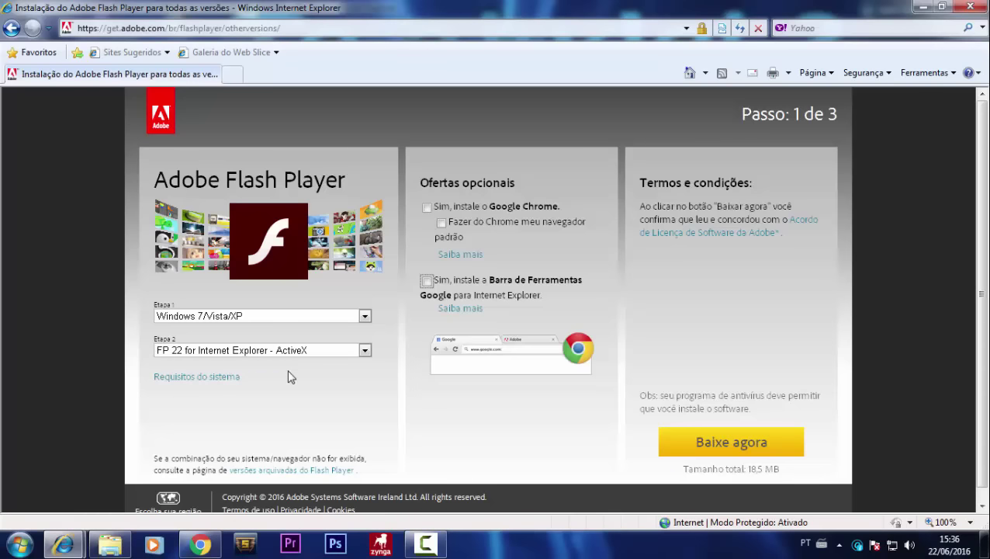
Switch back to the Digimon Masters site and examine its Game Start and Member Login areas
mouse_move(64, 544)
left_click(252, 475)
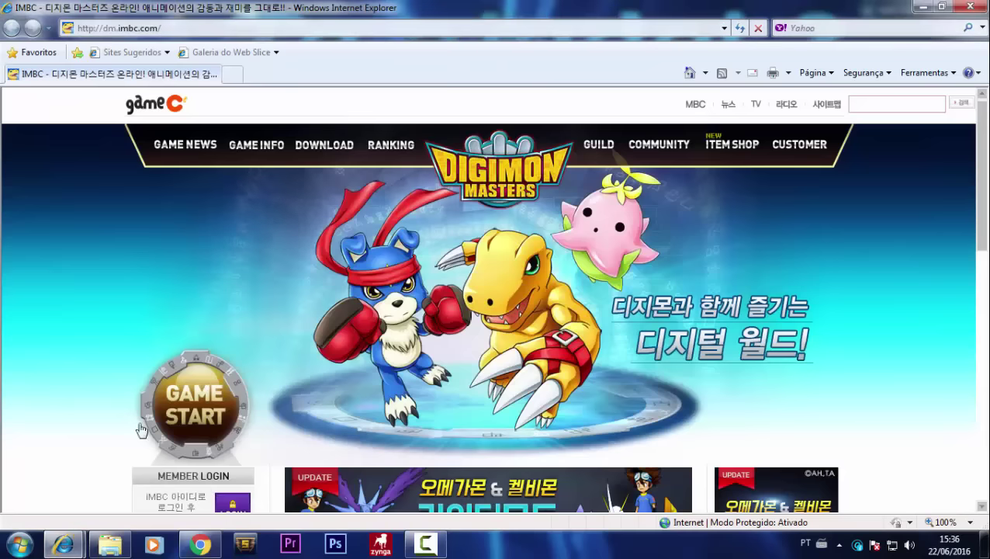
scroll(109, 237, "down", 2)
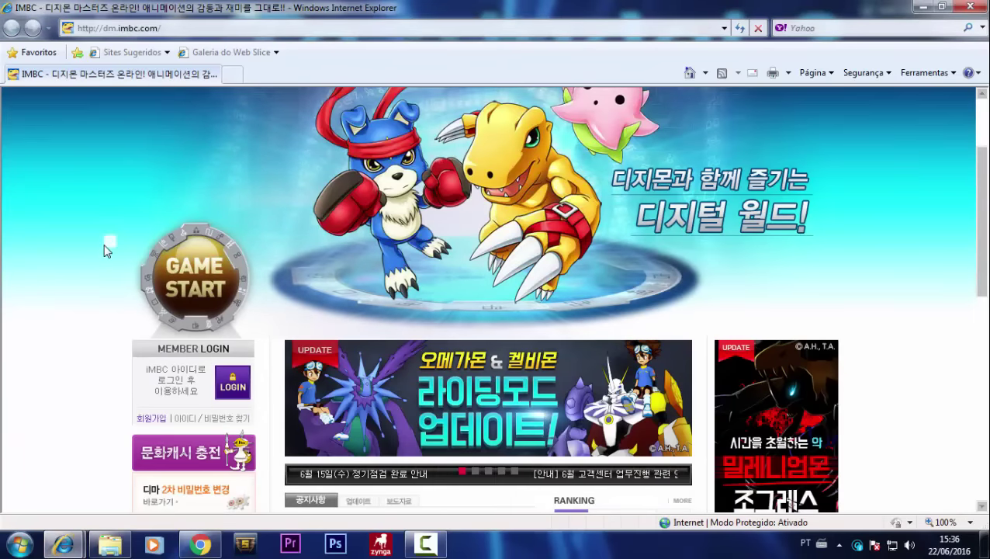
scroll(106, 249, "up", 2)
scroll(116, 260, "down", 1)
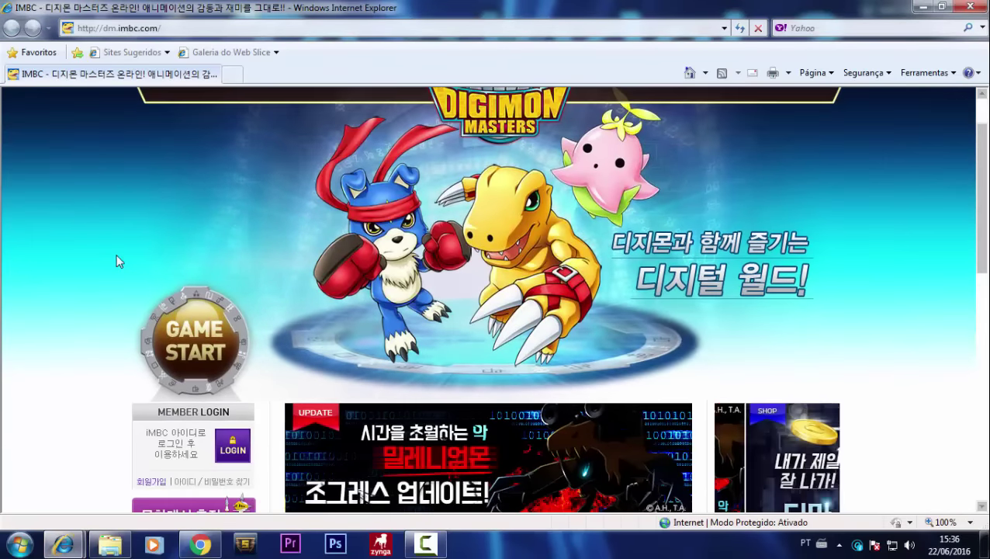
scroll(116, 261, "up", 1)
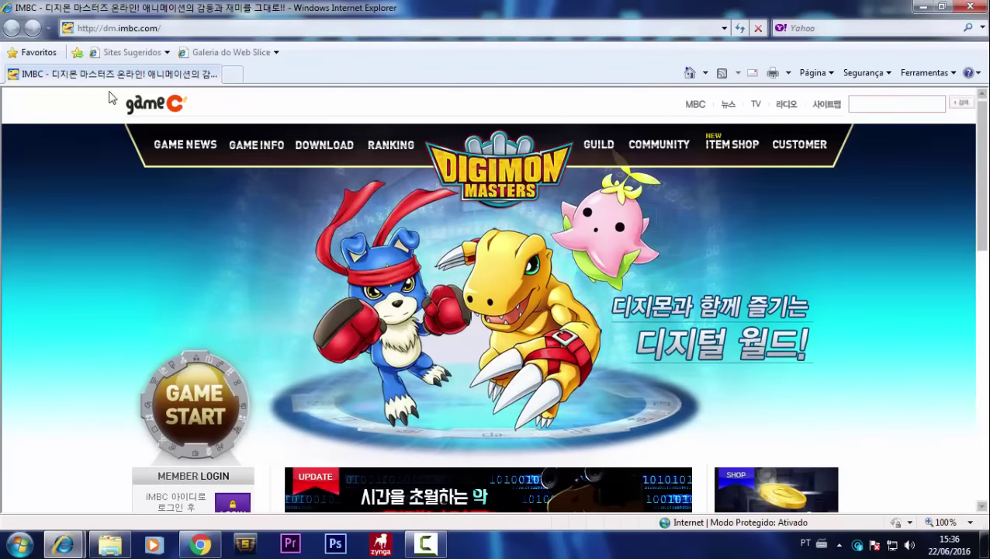
left_click(64, 544)
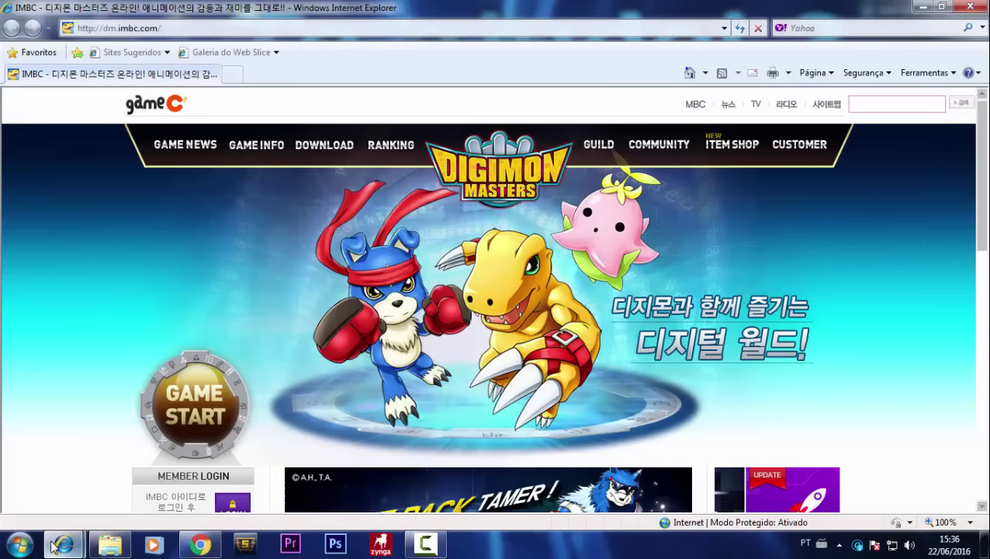
left_click(132, 176)
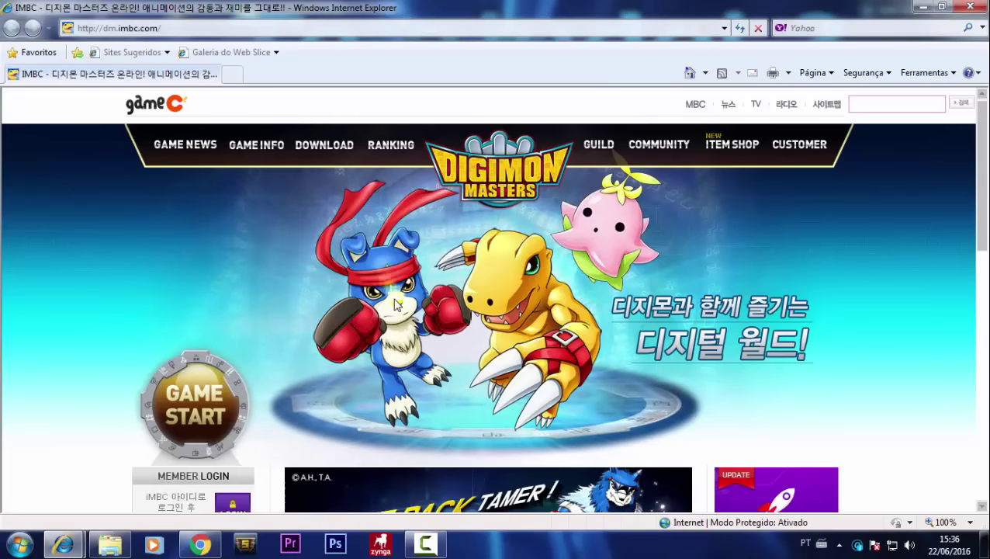
Log in to the iMBC account from the Digimon Masters site and check the member panel below Game Start
scroll(355, 325, "down", 2)
left_click(188, 334)
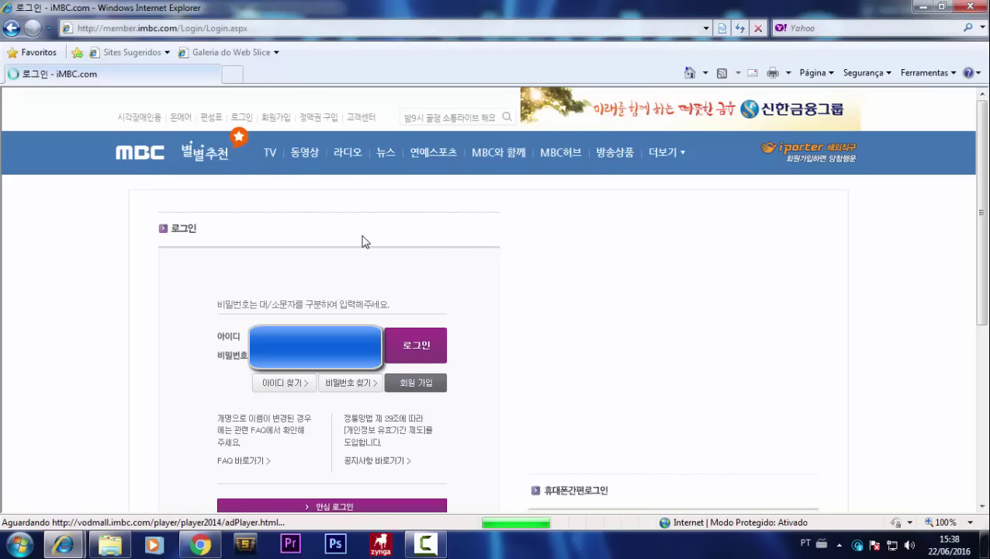
left_click(413, 343)
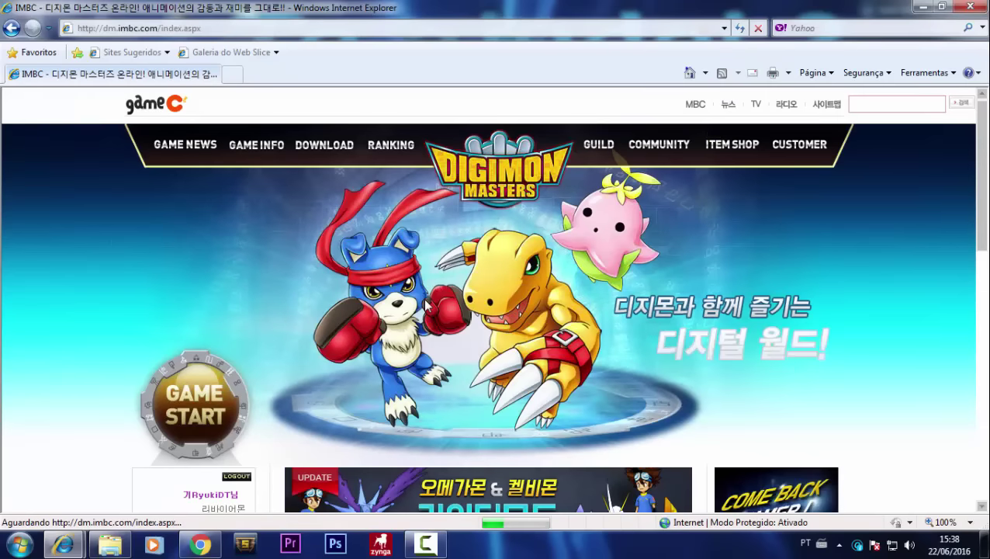
scroll(425, 305, "down", 3)
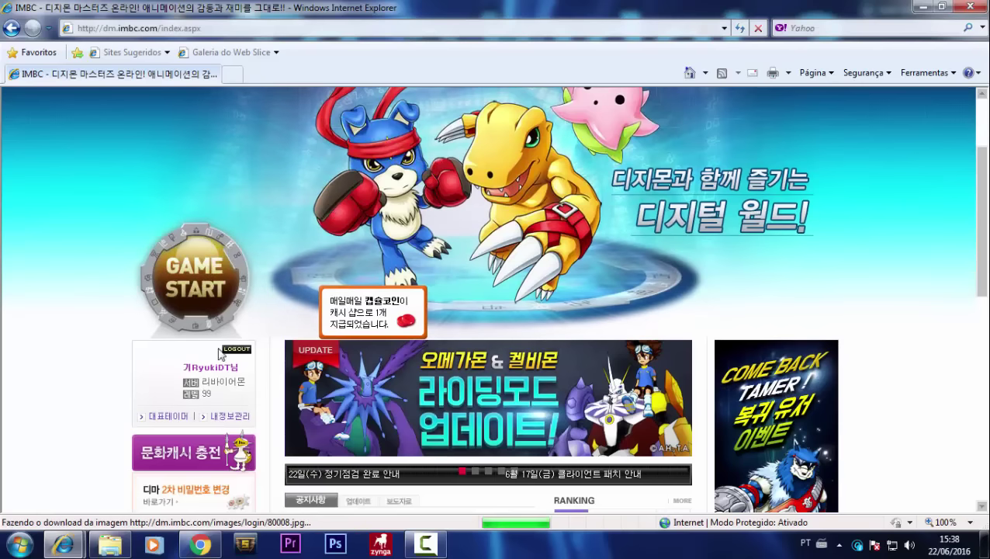
left_click_drag(221, 354, 254, 310)
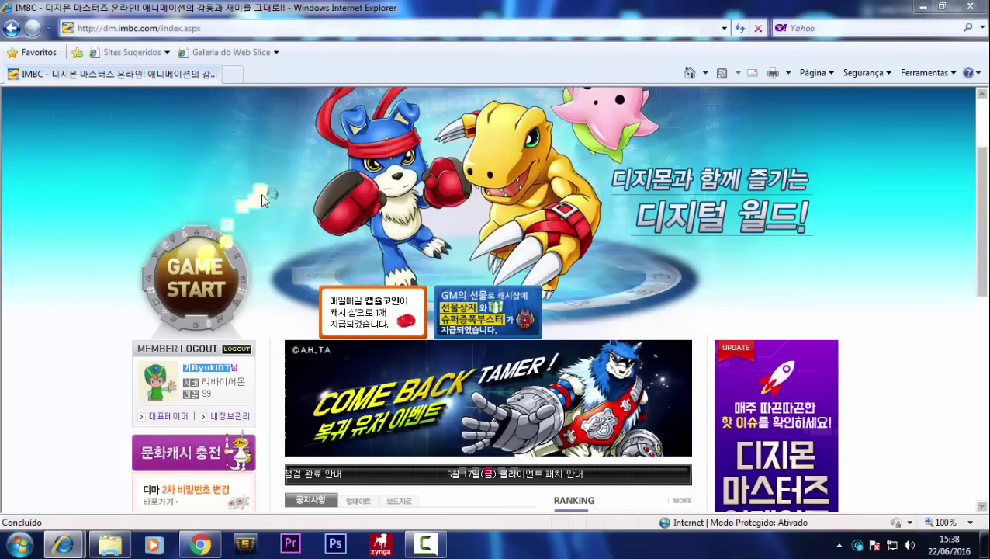
Launch the move games launcher from the Digimon Masters site and reposition its window over the browser
left_click(551, 267)
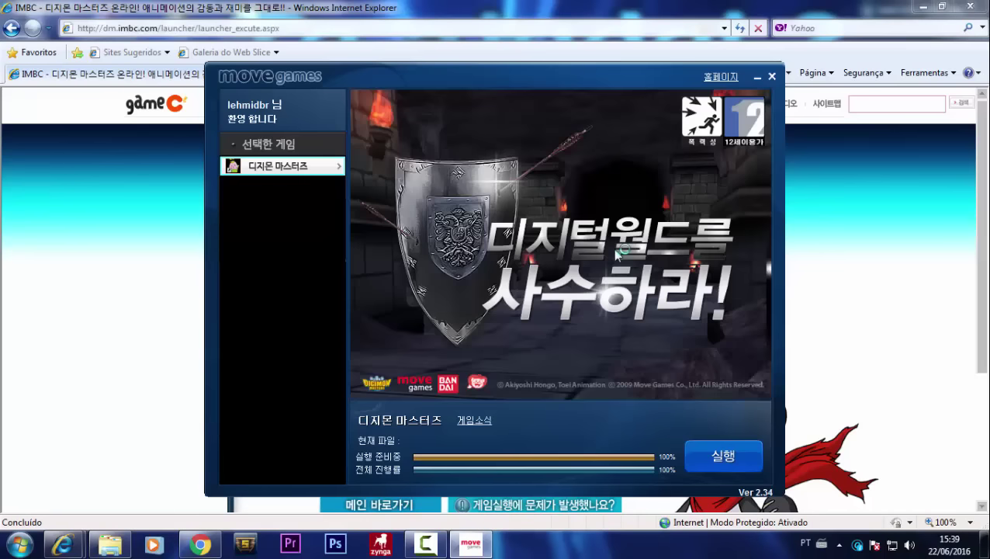
left_click_drag(346, 76, 301, 59)
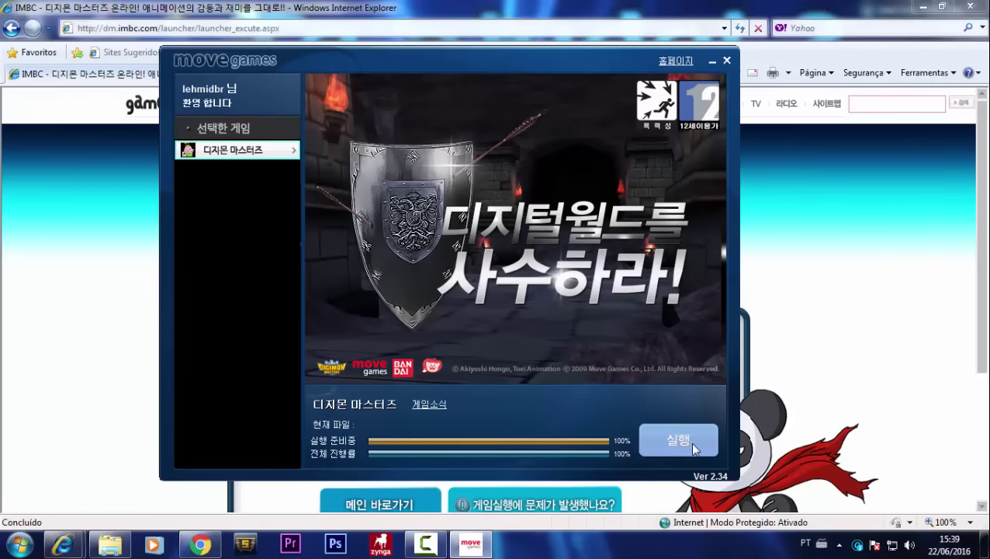
left_click_drag(499, 68, 528, 46)
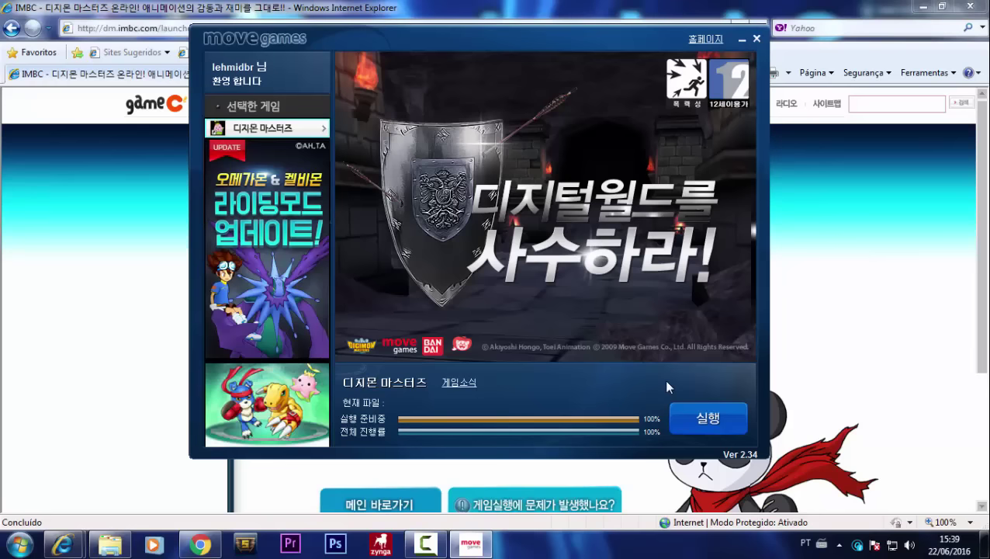
Open SoftEther VPN Client Manager, disconnect the VPN Gate Connection, and return to the game launcher
left_click(840, 546)
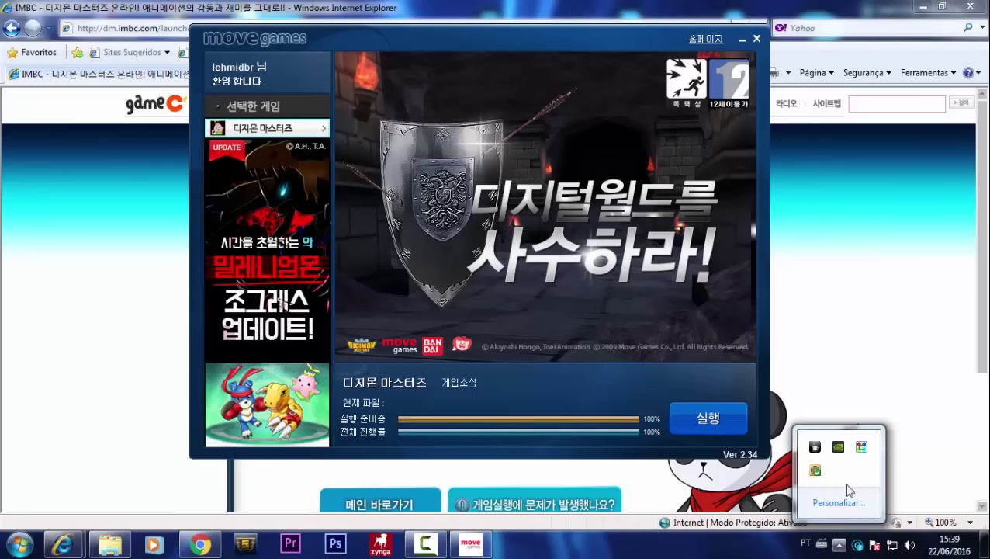
right_click(855, 451)
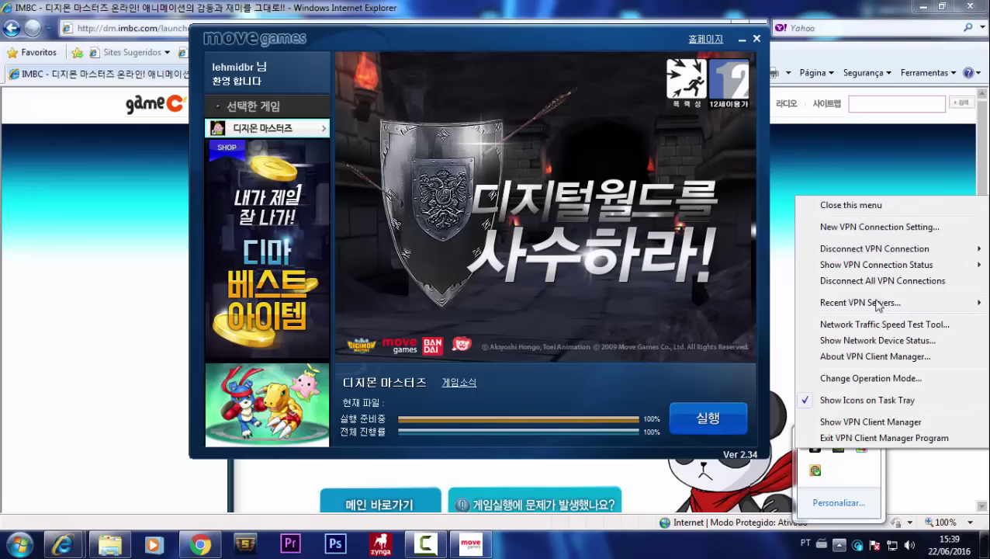
left_click(854, 421)
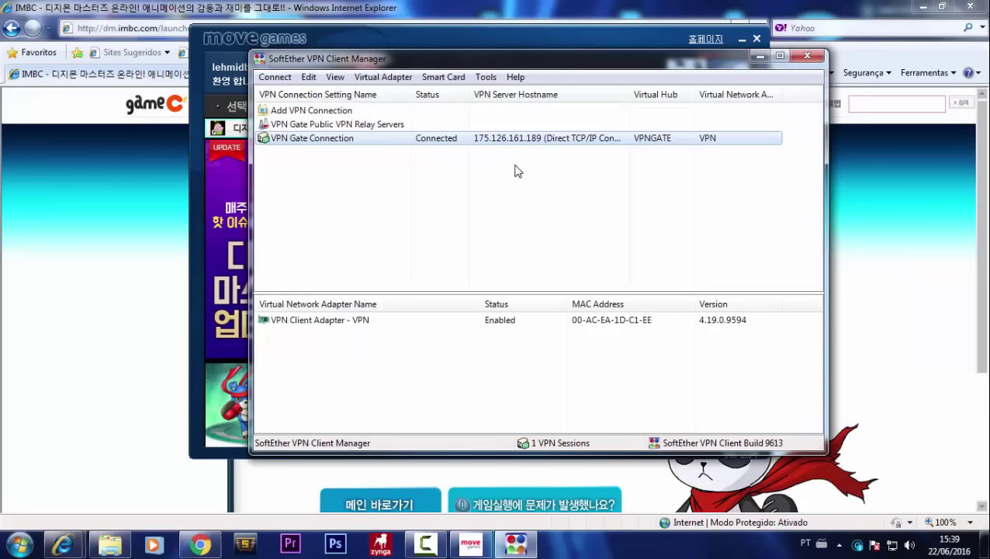
left_click_drag(458, 62, 565, 54)
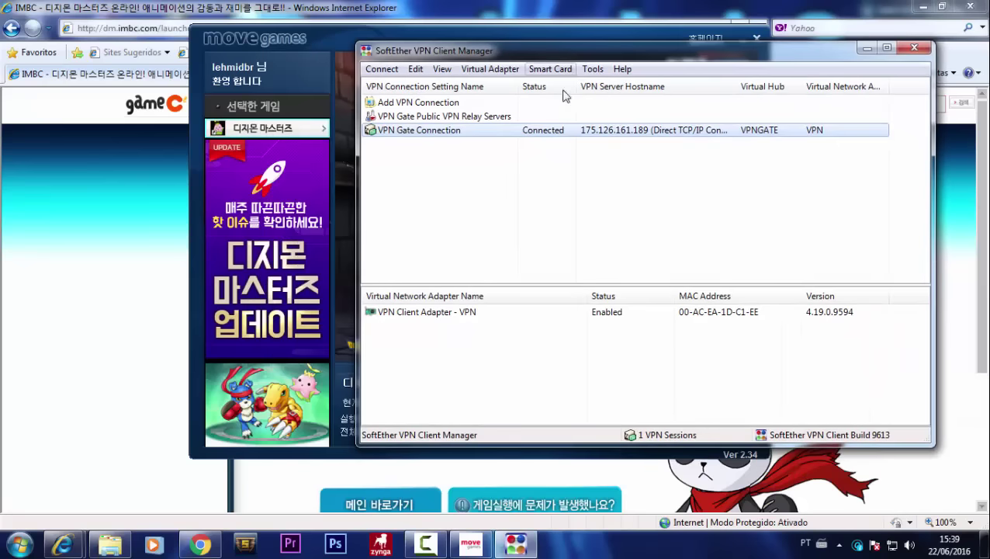
right_click(466, 135)
left_click(493, 171)
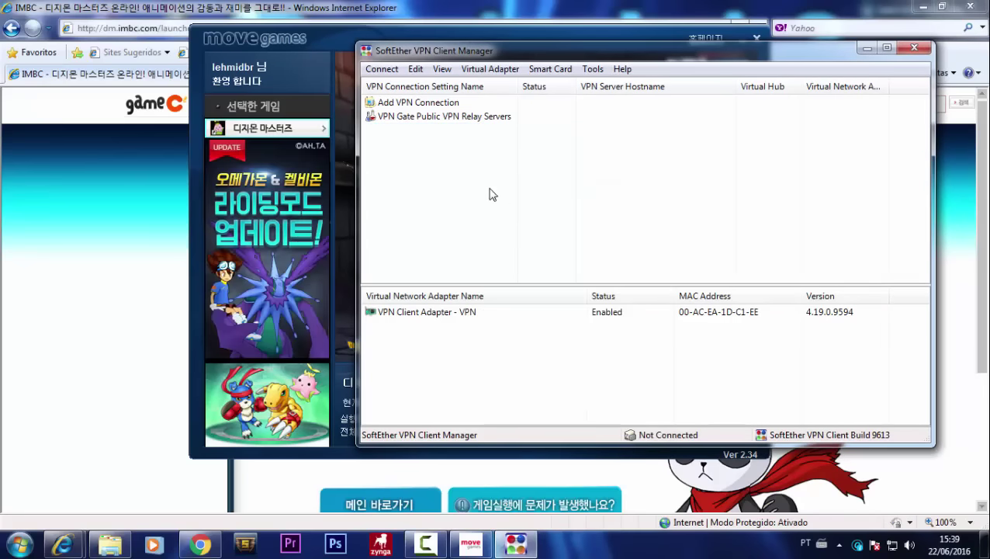
left_click(867, 48)
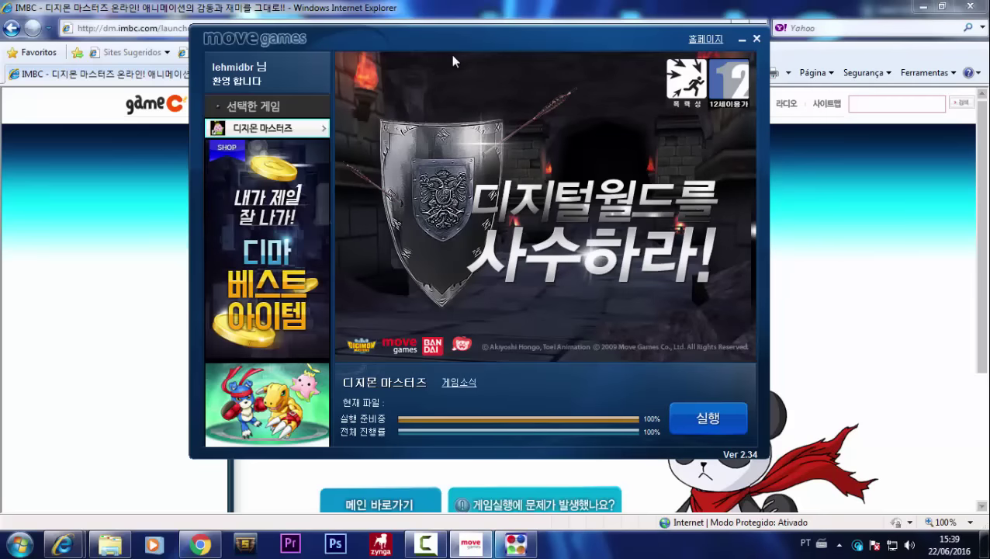
left_click(516, 544)
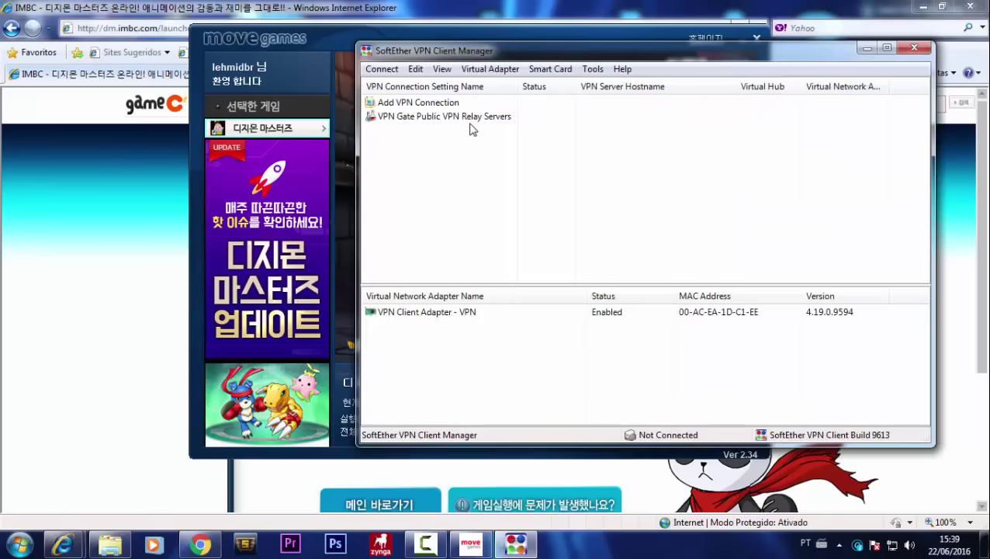
left_click(867, 49)
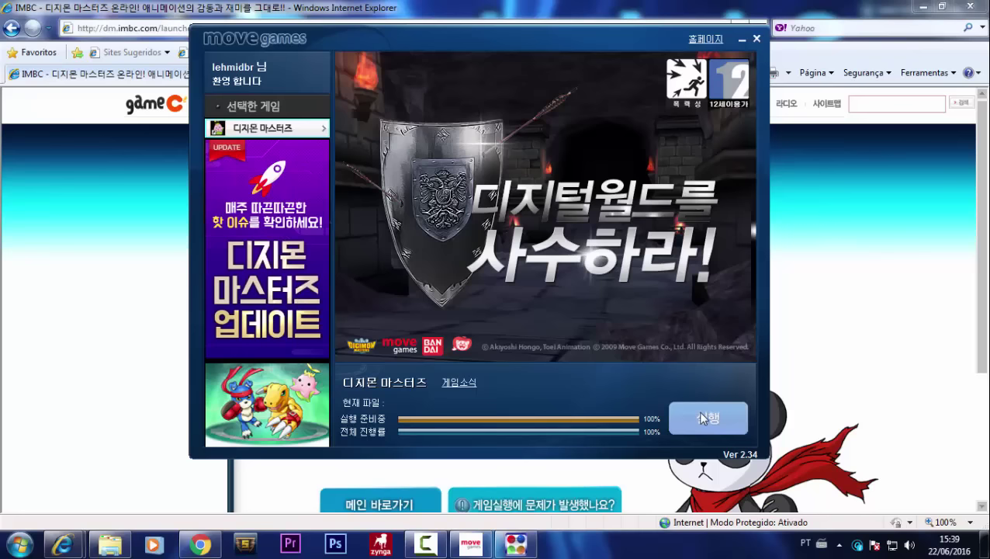
Try to connect to the Korean VPN Gate relay server 49.143.35.247 using the TCP protocol
left_click(515, 545)
double_click(423, 118)
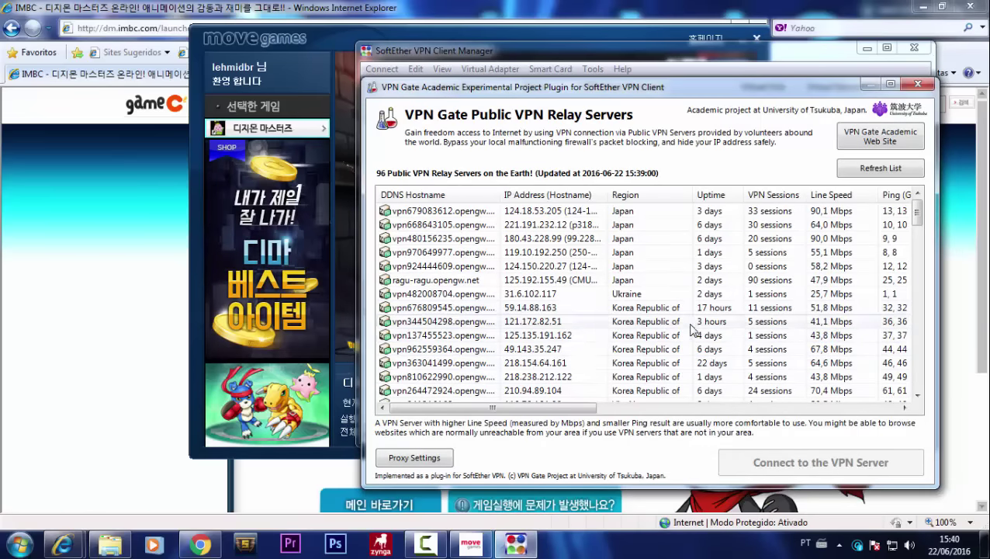
scroll(687, 349, "down", 4)
scroll(683, 318, "up", 2)
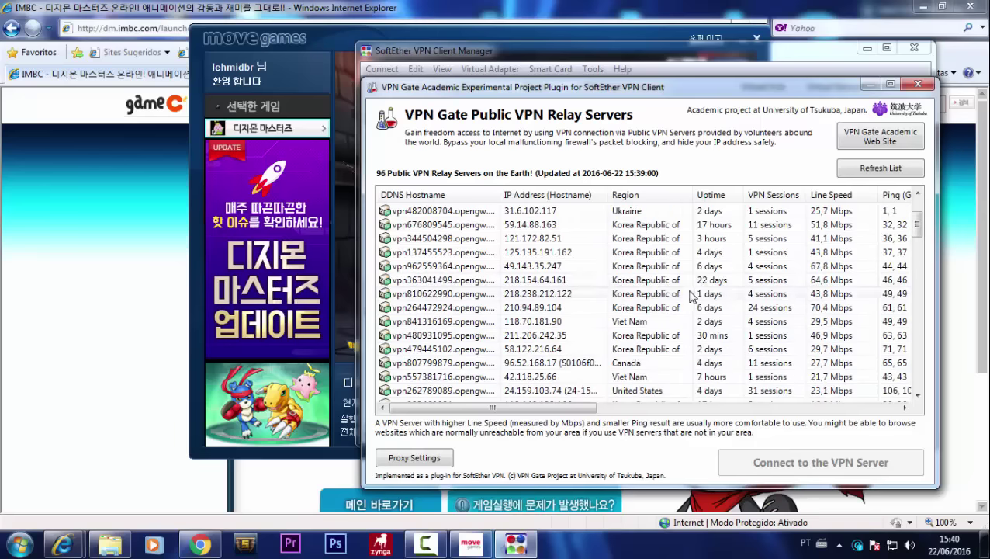
left_click(694, 266)
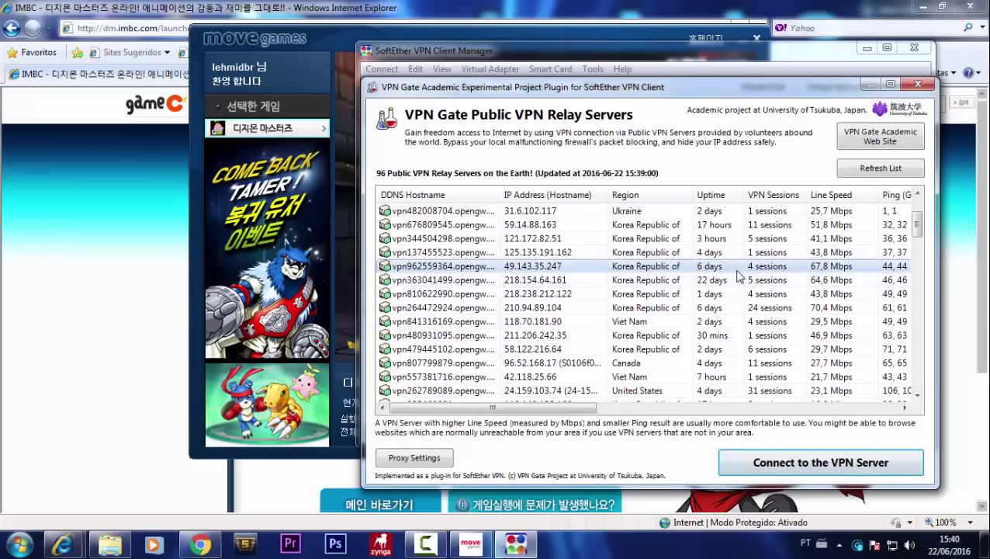
left_click(807, 464)
left_click(675, 417)
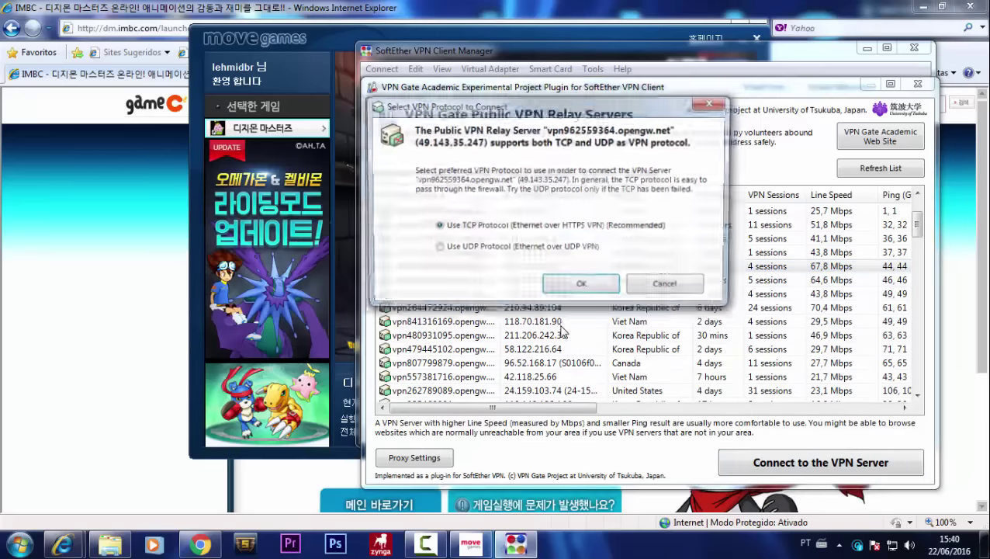
left_click(584, 292)
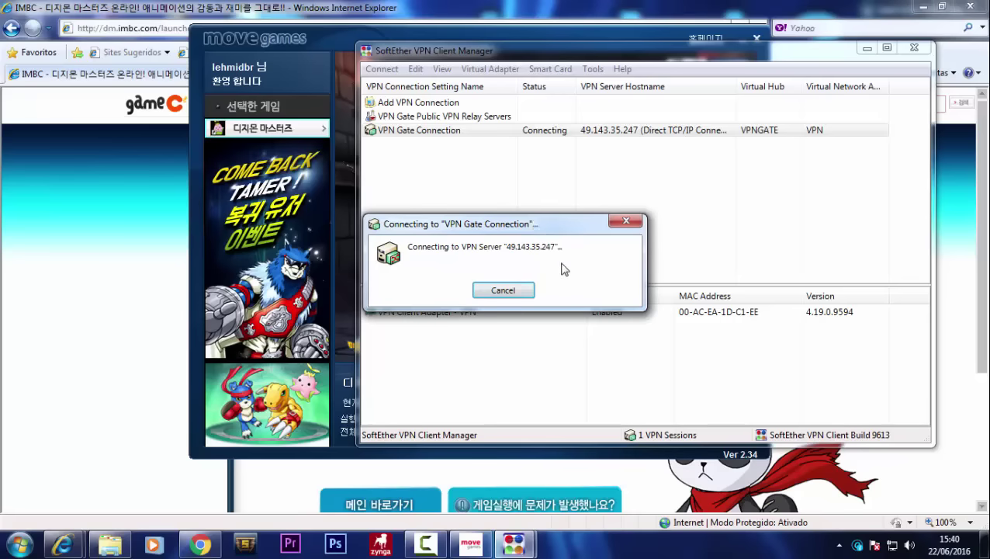
left_click(503, 290)
Reopen the VPN Gate relay server list, look for another Korean server, and return to the game launcher
double_click(475, 118)
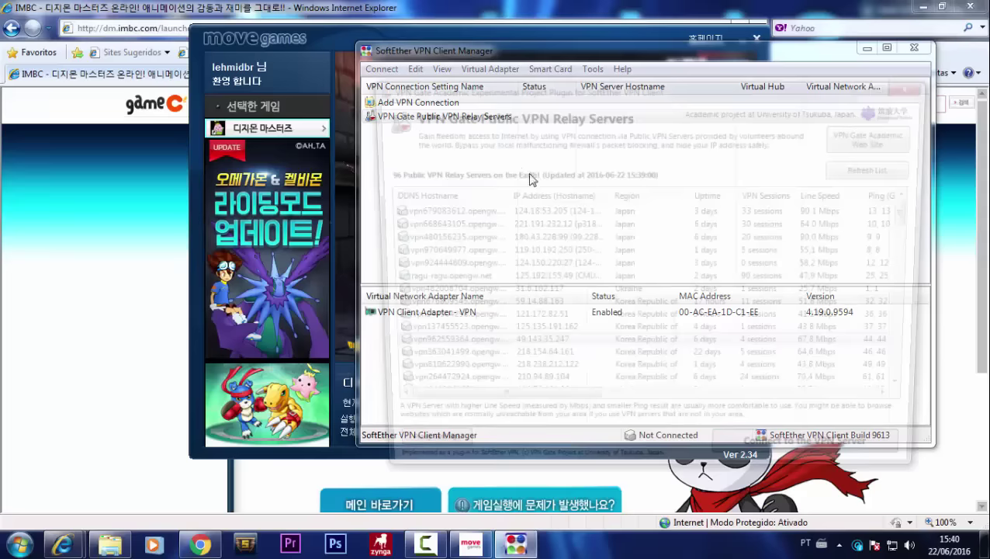
scroll(741, 342, "down", 20)
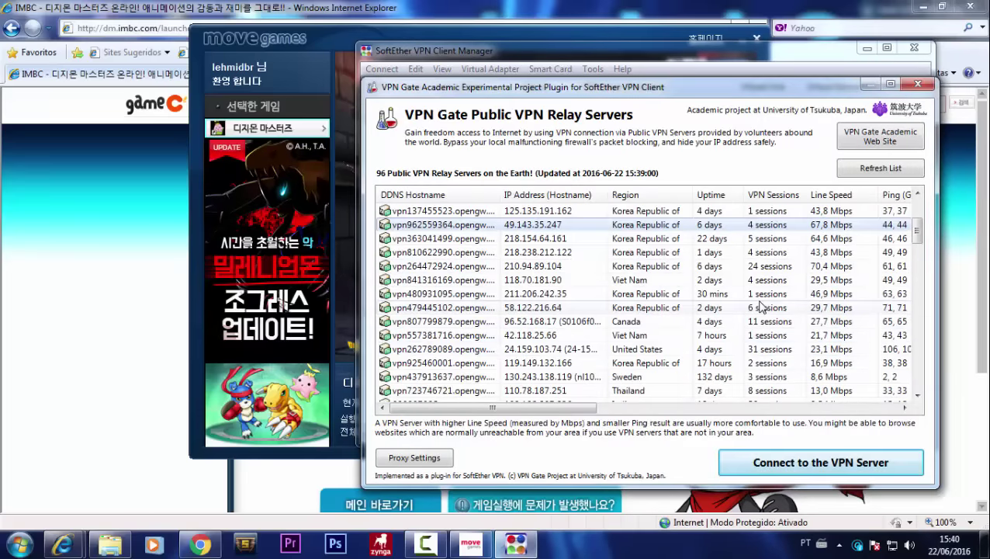
scroll(750, 310, "up", 20)
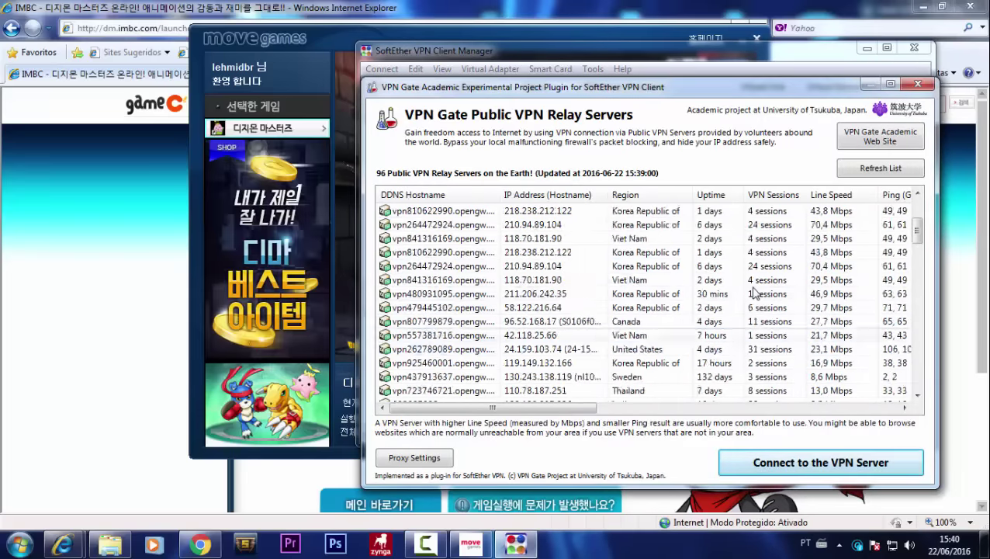
scroll(760, 307, "up", 2)
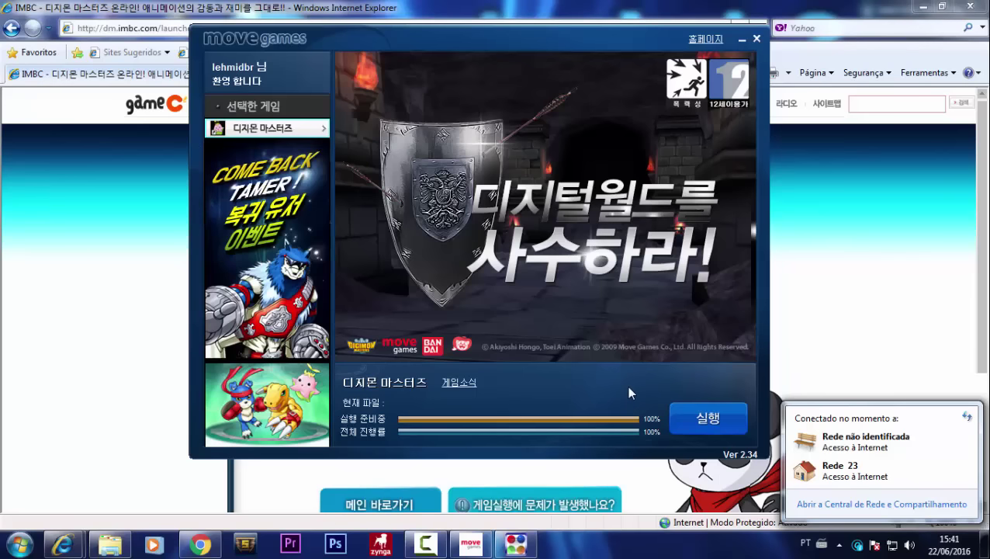
left_click(628, 388)
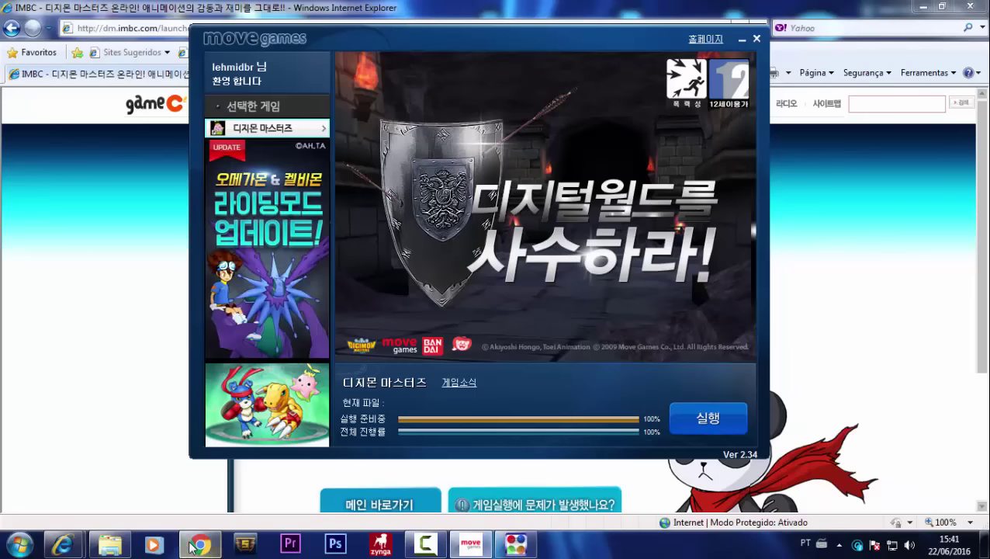
Switch to Chrome to review the KDMO blog post's MediaFire game download link, and return to the launcher
key("alt+Tab")
left_click(240, 6)
left_click(326, 14)
scroll(360, 191, "up", 2)
scroll(369, 190, "down", 2)
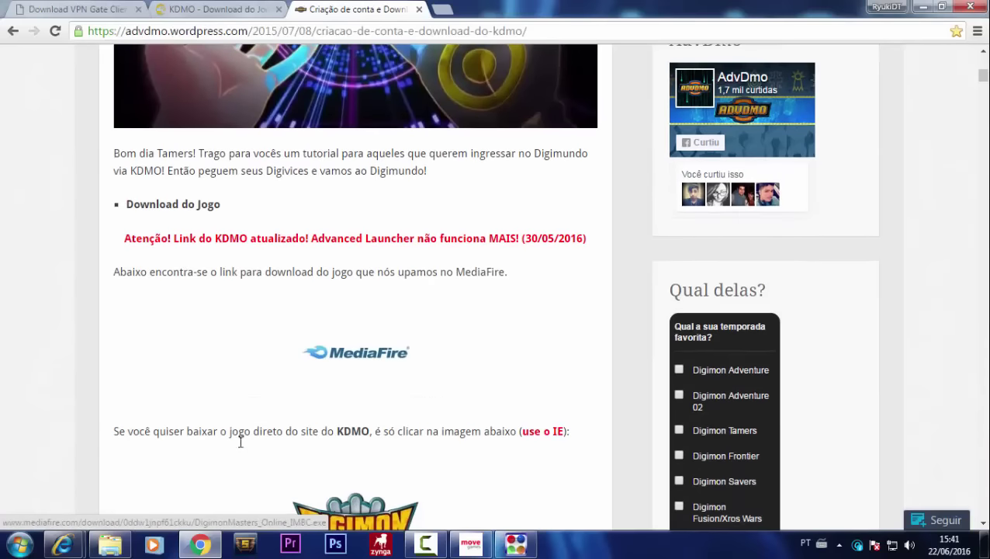
left_click(464, 549)
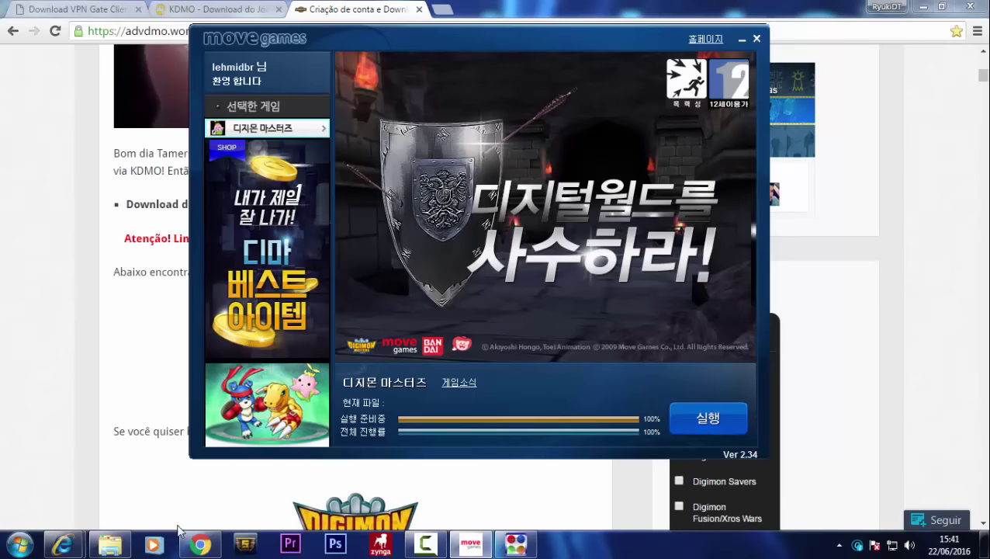
Switch to Internet Explorer, go back to the Digimon Masters home page, and examine its Game Start and member areas
mouse_move(63, 544)
left_click(212, 483)
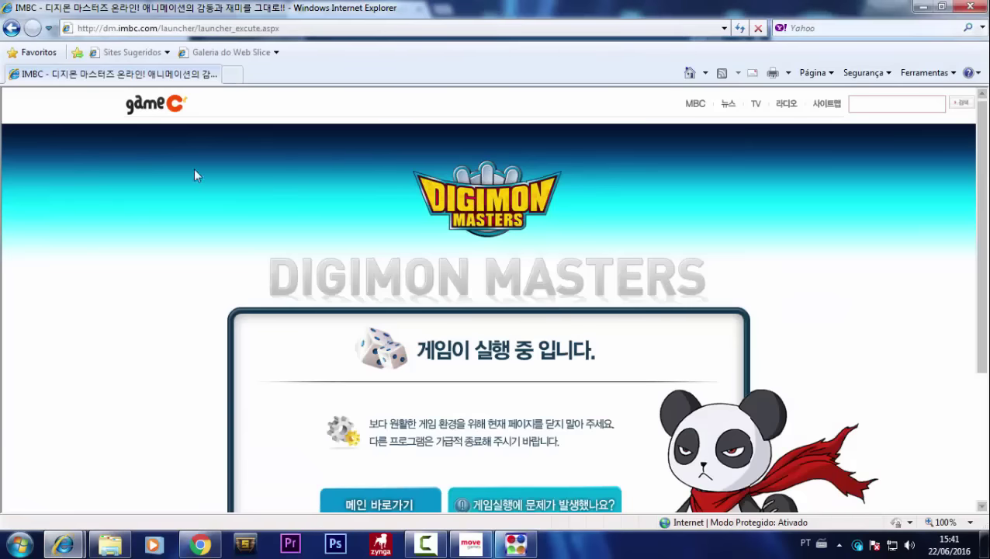
left_click(11, 29)
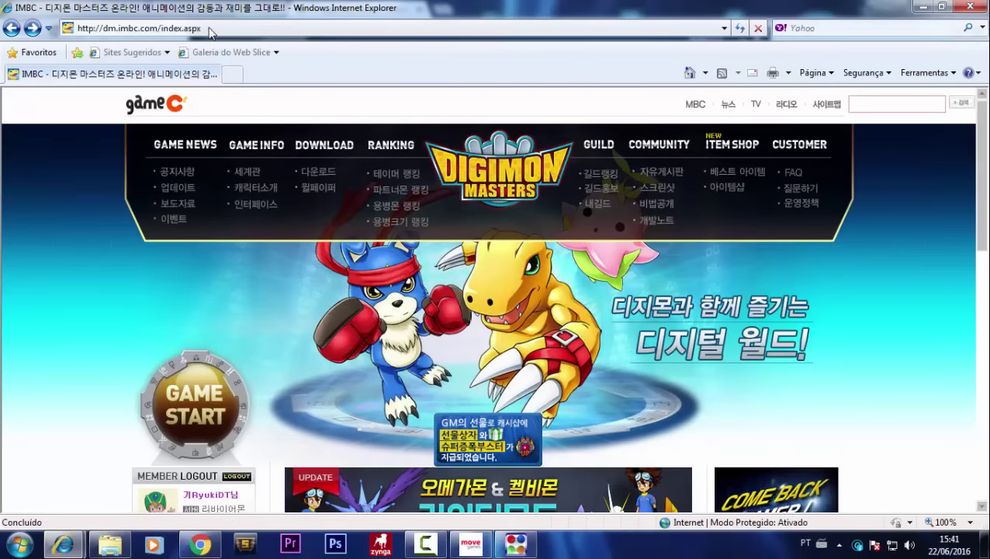
scroll(54, 181, "down", 3)
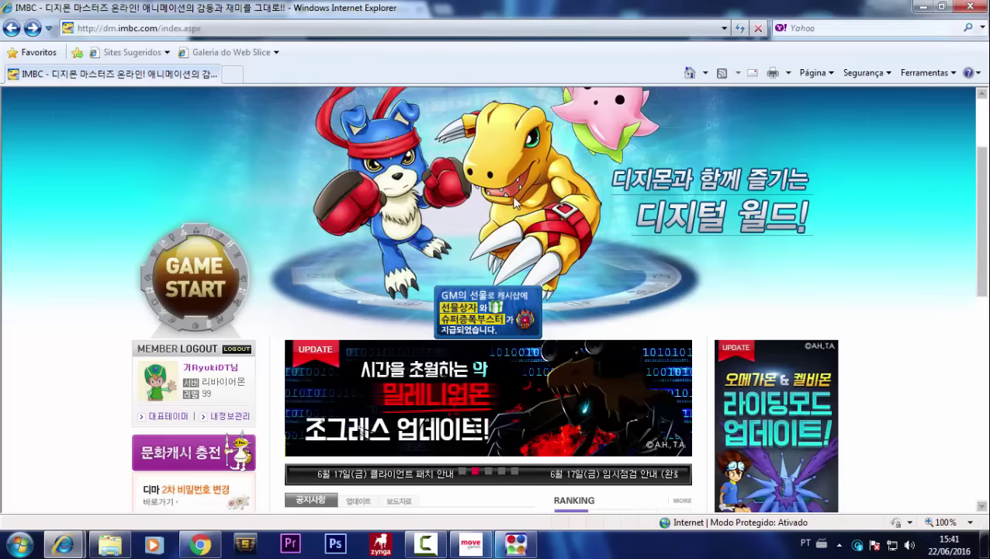
scroll(416, 154, "up", 3)
scroll(321, 305, "down", 3)
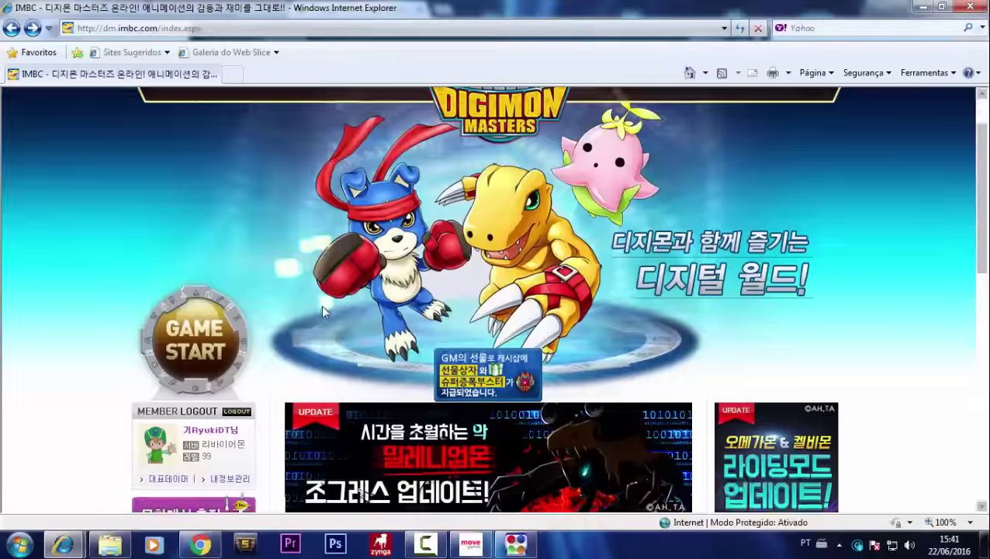
scroll(314, 269, "up", 3)
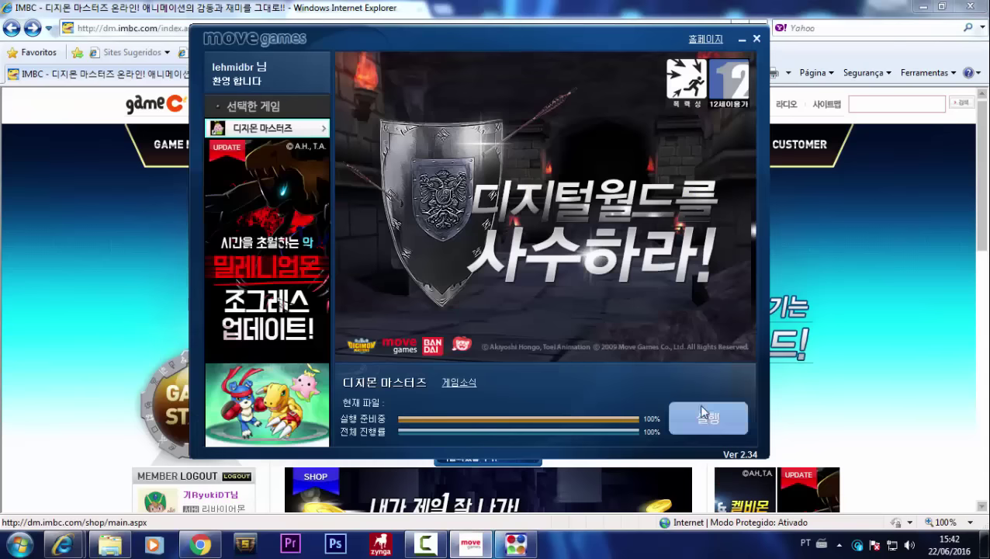
Run Digimon Masters from the move games launcher
left_click(698, 404)
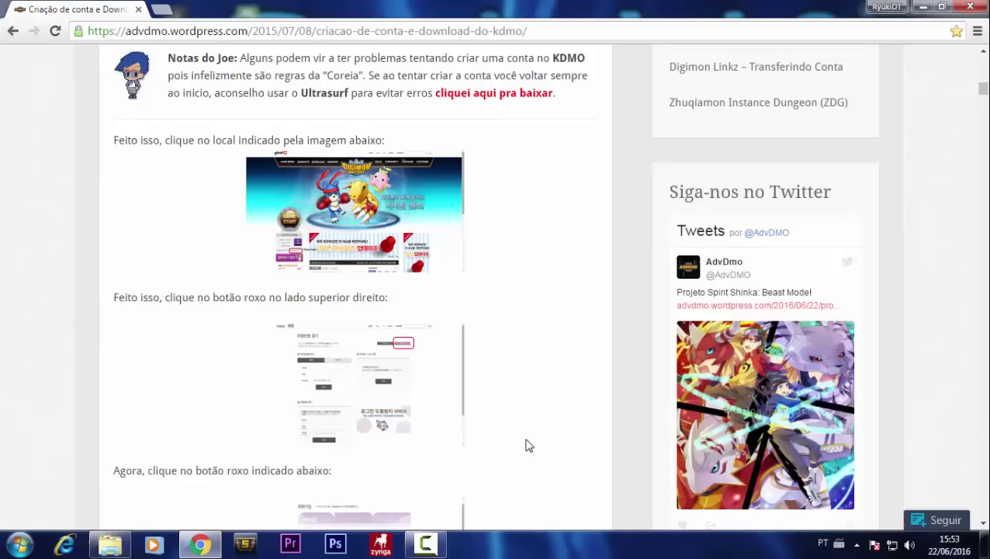
Examine the blog post's illustrated instructions for creating an IMBC account, from opening the site to the final registration page
scroll(543, 381, "up", 3)
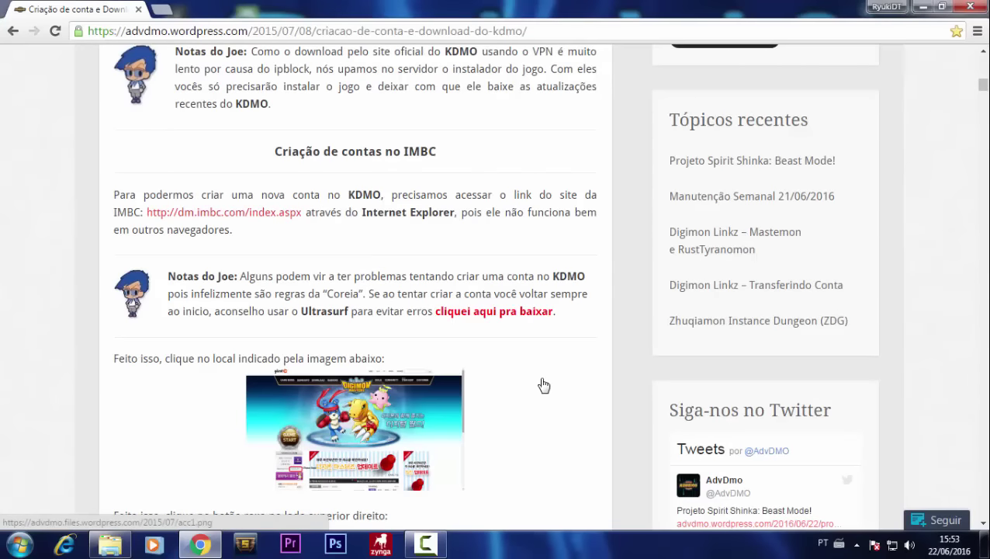
scroll(543, 385, "down", 1)
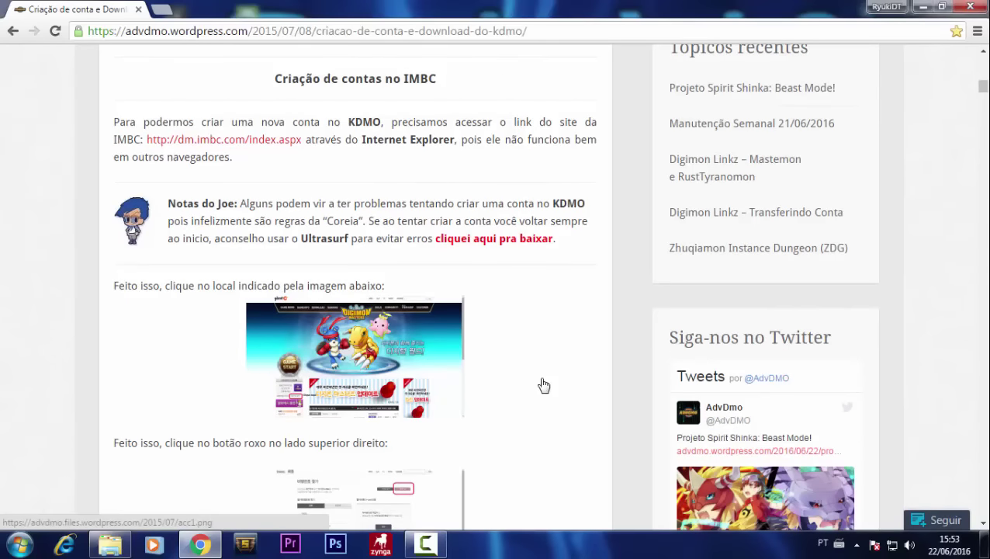
scroll(543, 385, "down", 1)
scroll(543, 385, "up", 7)
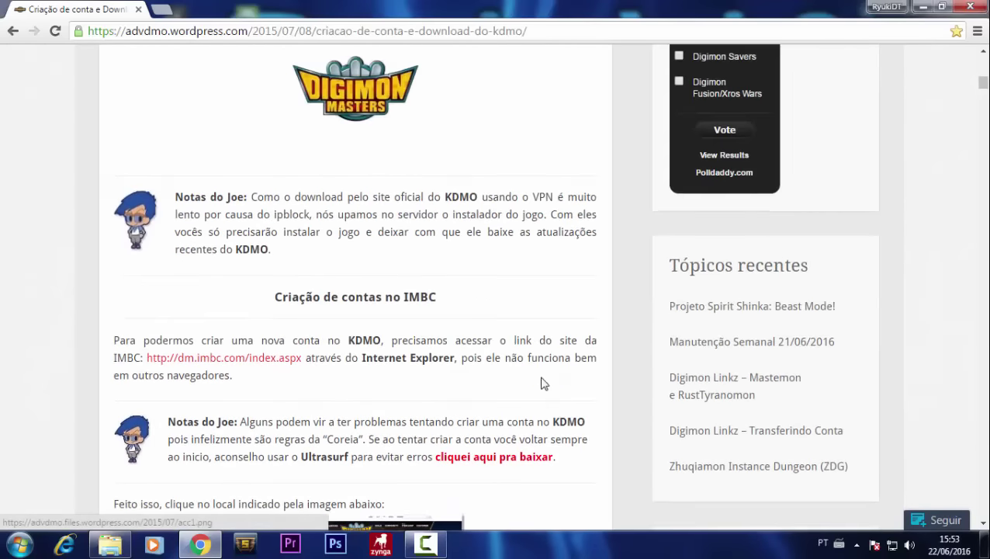
scroll(543, 384, "down", 5)
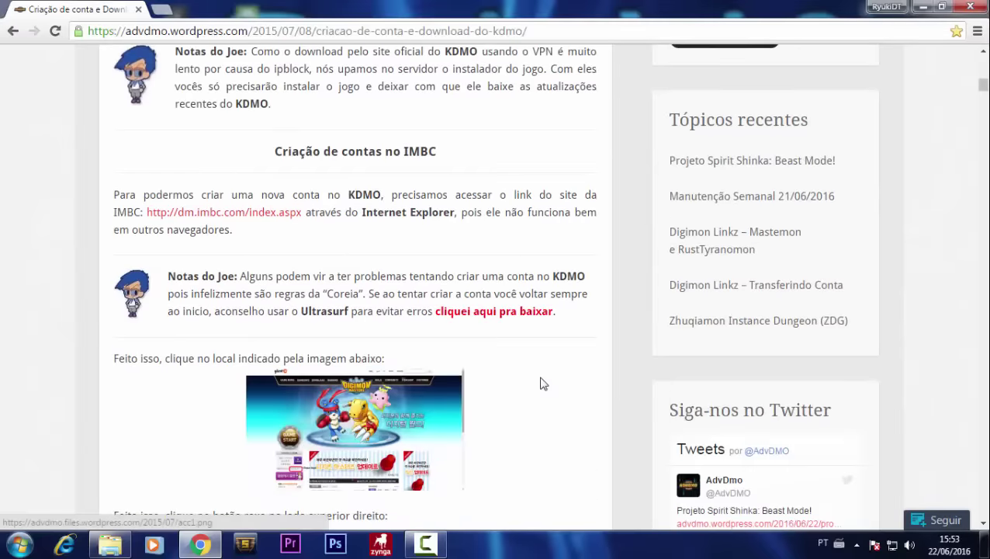
scroll(543, 384, "down", 7)
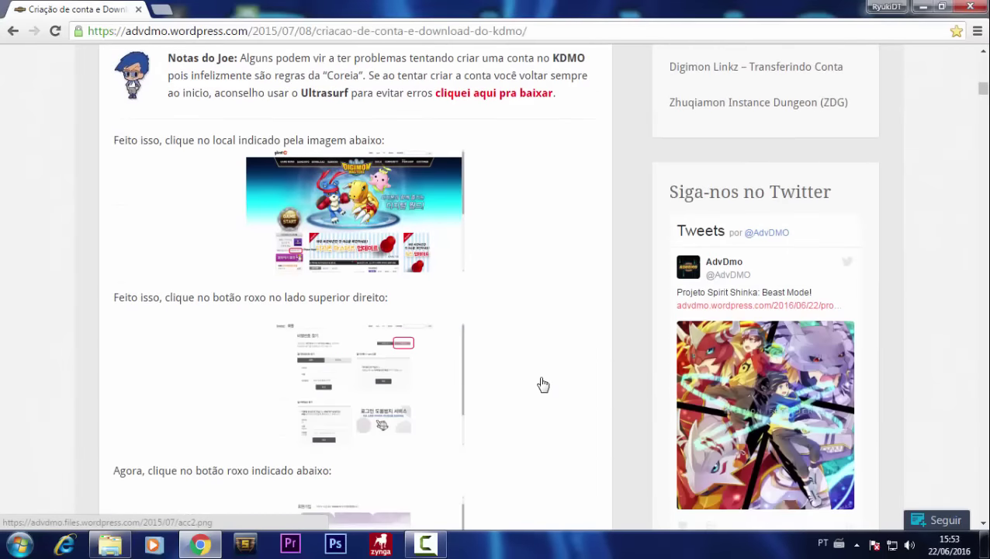
scroll(543, 385, "down", 9)
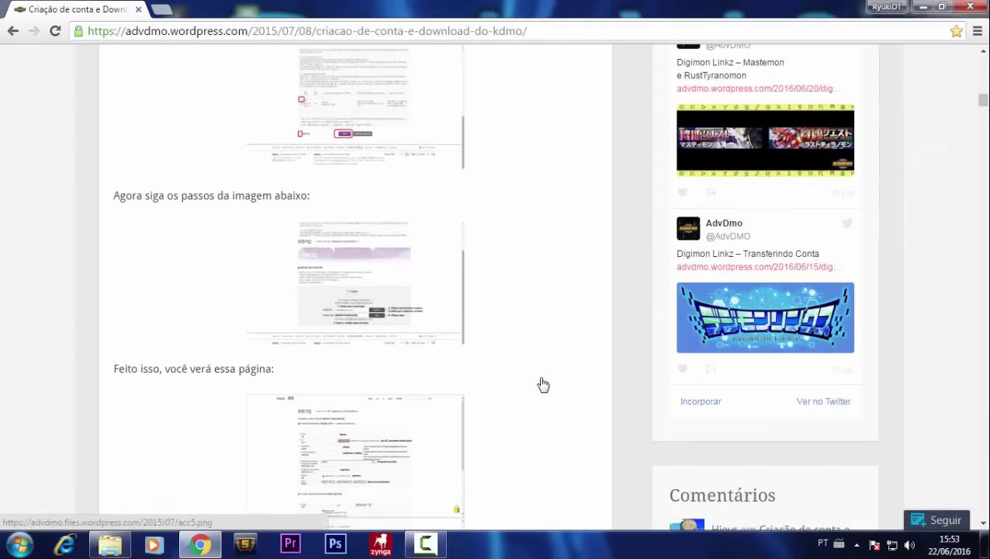
scroll(544, 383, "down", 3)
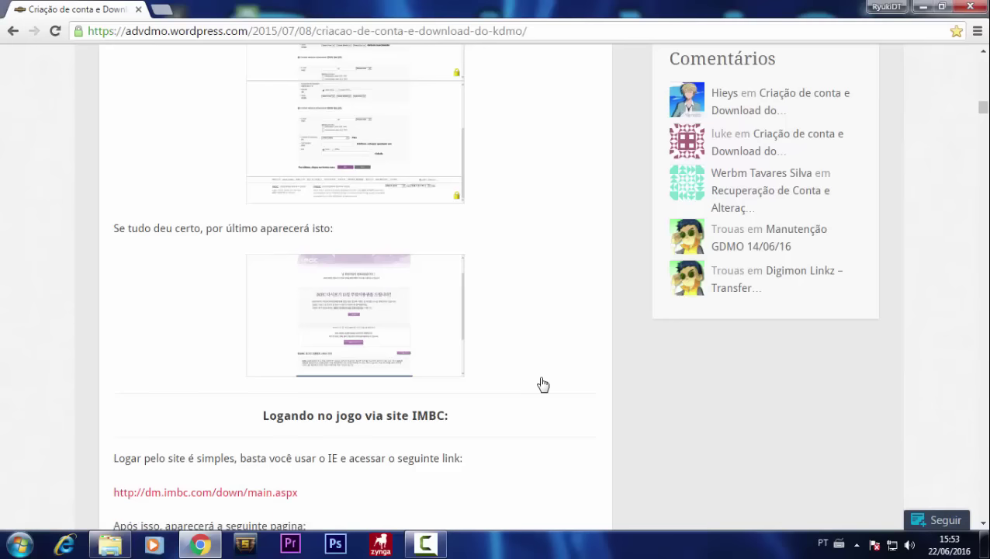
scroll(543, 384, "up", 4)
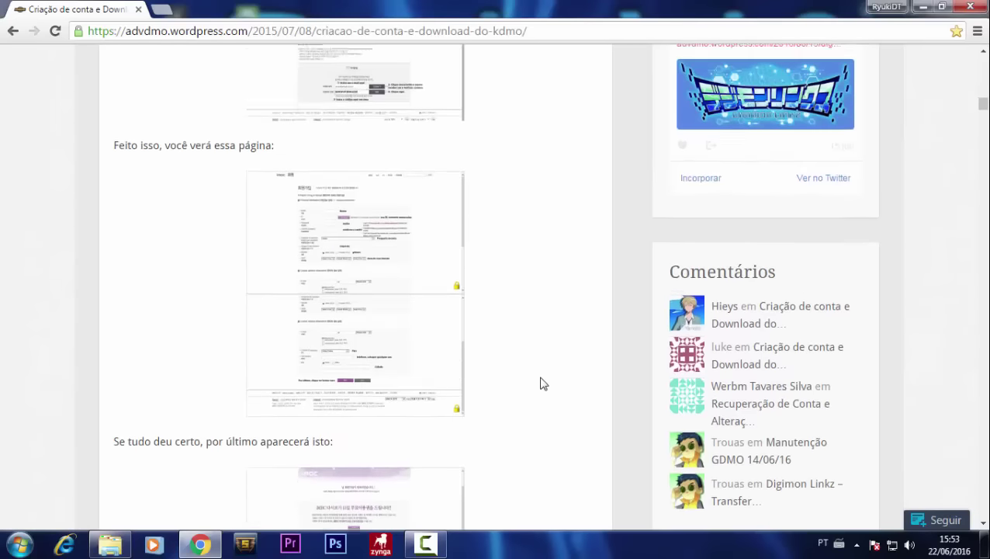
scroll(543, 385, "up", 1)
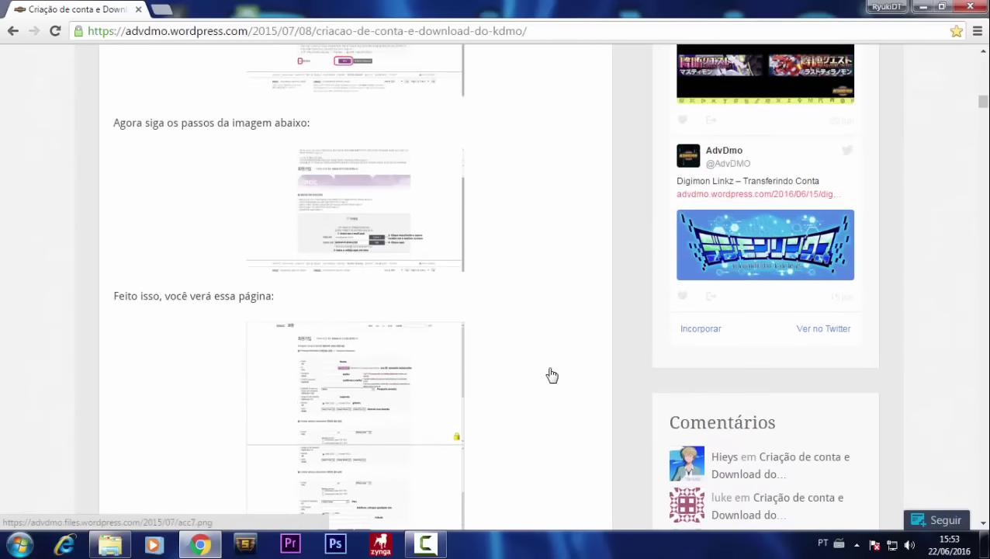
scroll(553, 372, "up", 3)
scroll(573, 321, "up", 3)
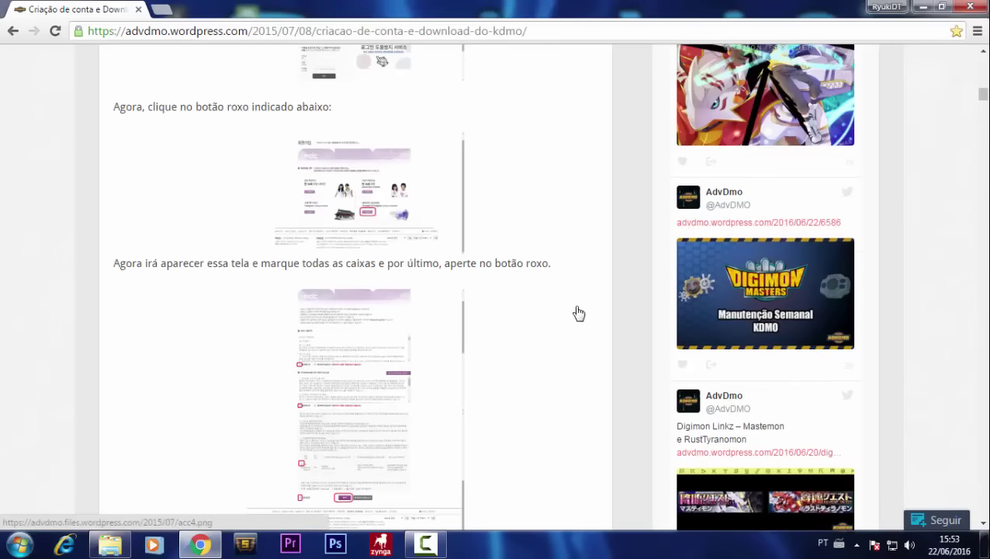